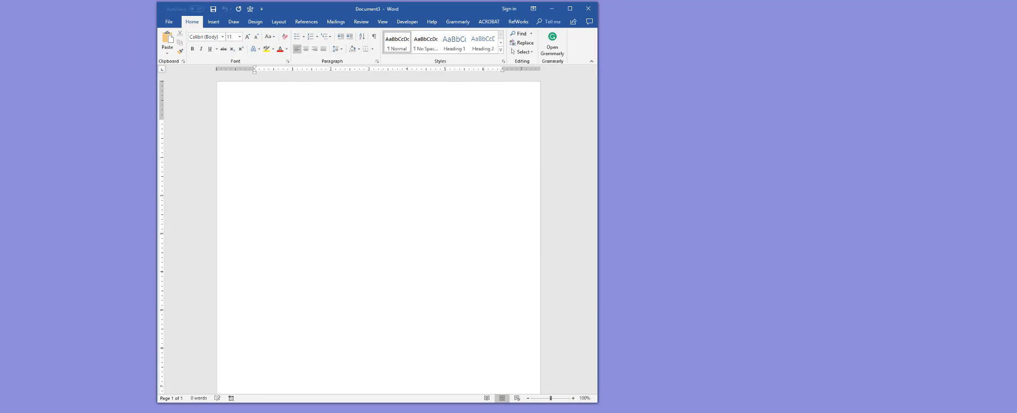
Switch to the browser window holding the two-paragraph argument template article and bring it in front of the blank document.
drag(100, 45, 556, 32)
scroll(307, 170, down, 3)
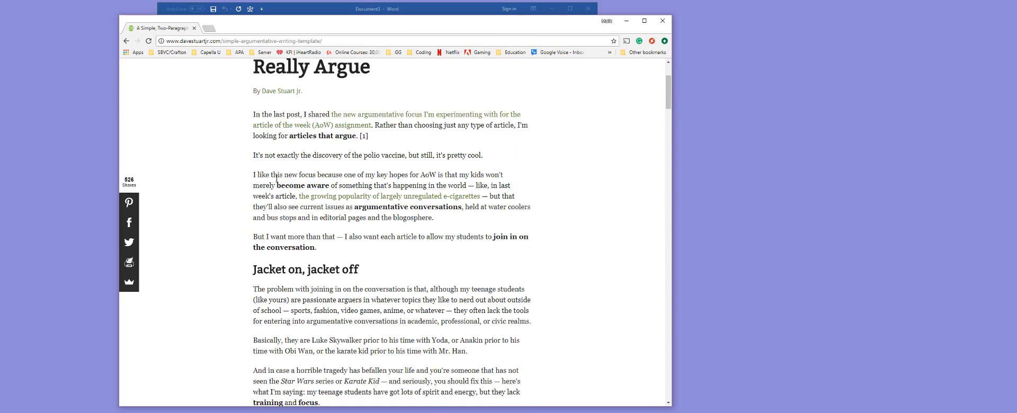
scroll(252, 164, up, 3)
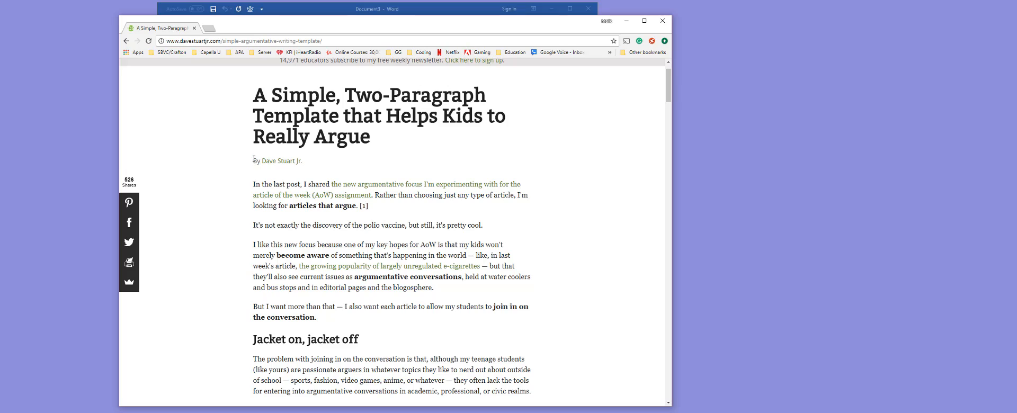
drag(253, 162, 400, 173)
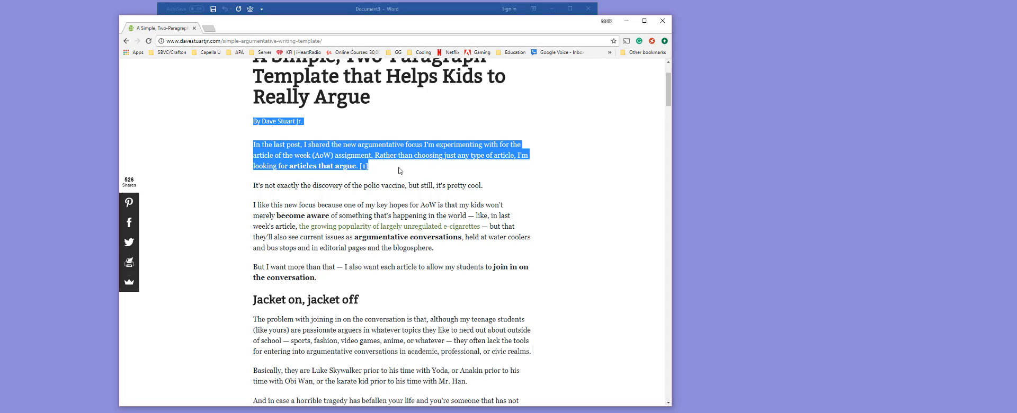
click(334, 123)
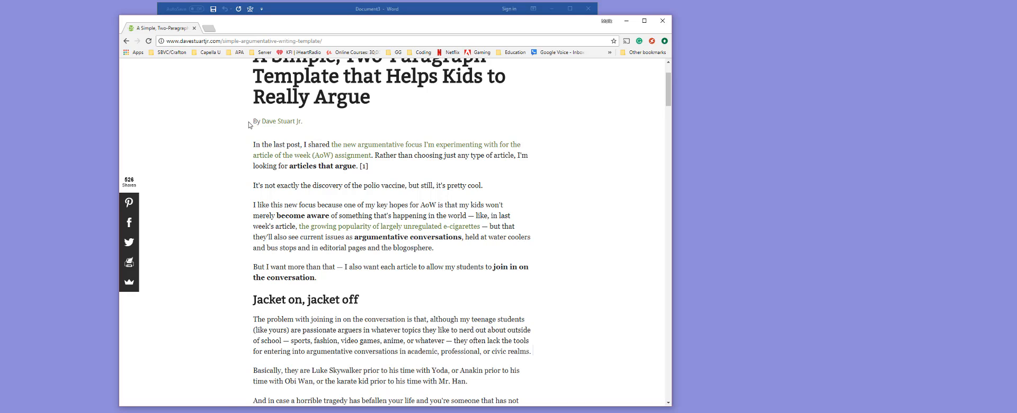
scroll(249, 121, down, 3)
drag(248, 125, 252, 136)
scroll(252, 132, up, 3)
scroll(252, 136, down, 2)
scroll(252, 136, up, 2)
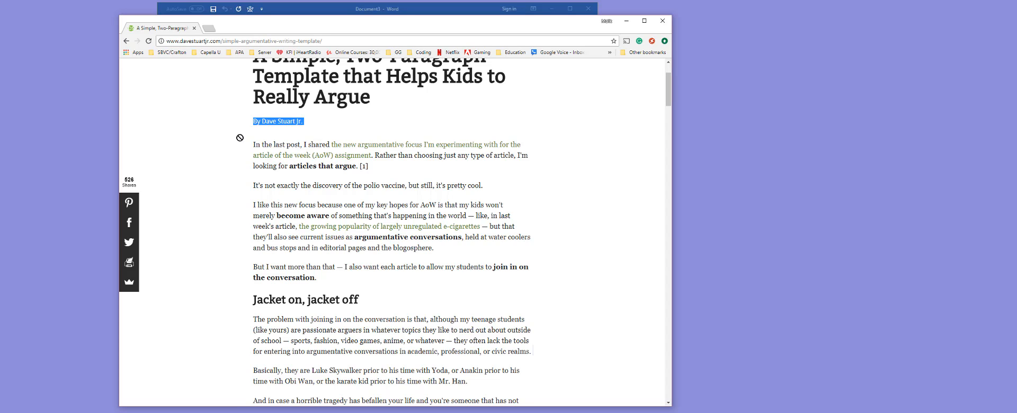
click(294, 140)
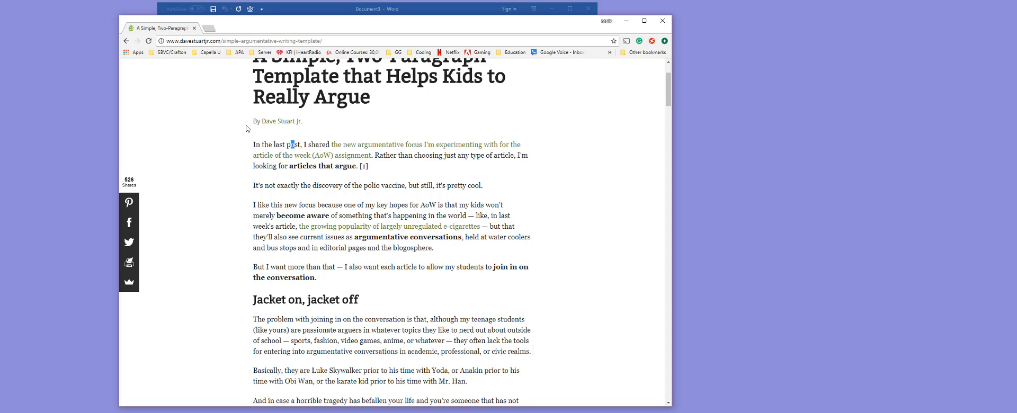
Copy the article text from the byline through the paragraph that ends with the embedded video link.
drag(251, 121, 536, 300)
scroll(291, 252, down, 8)
scroll(313, 227, up, 4)
scroll(462, 273, up, 5)
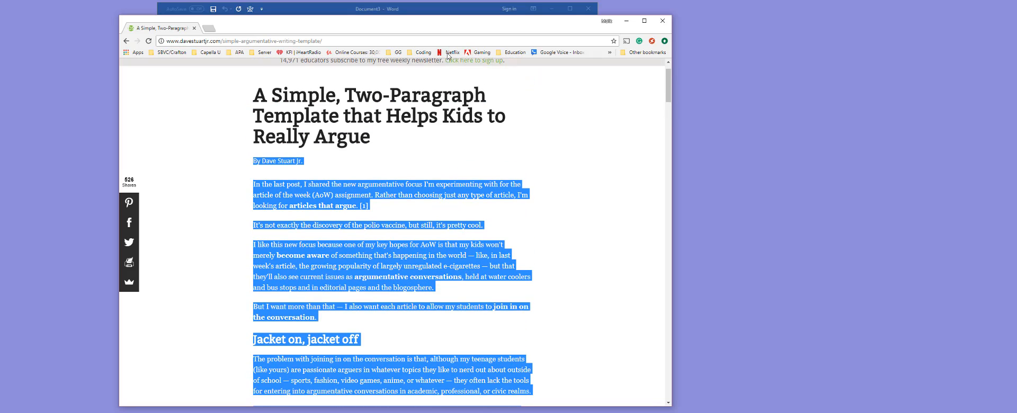
key(ctrl+c)
Paste the copied article into the blank Word document and insert a blank line above the "Jacket on, jacket off" heading.
drag(469, 29, 0, 53)
click(284, 120)
key(ctrl+v)
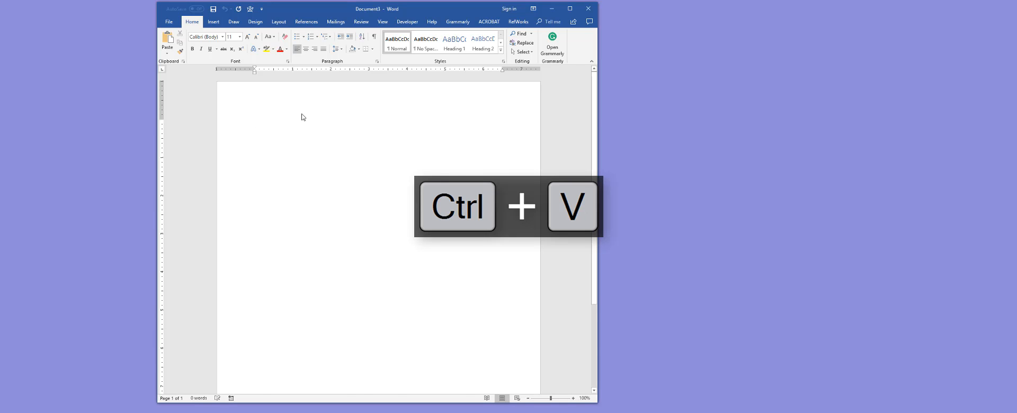
click(388, 181)
key(Return)
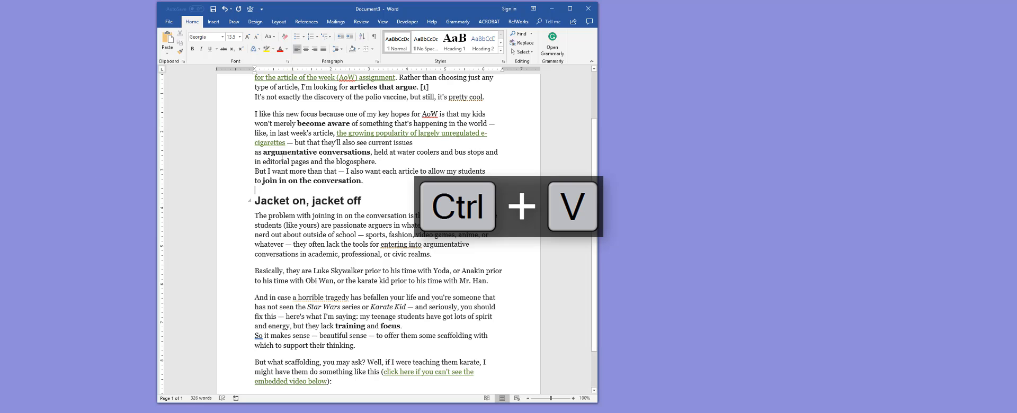
Undo the inserted blank line and the paste.
key(ctrl+z)
key(ctrl+z)
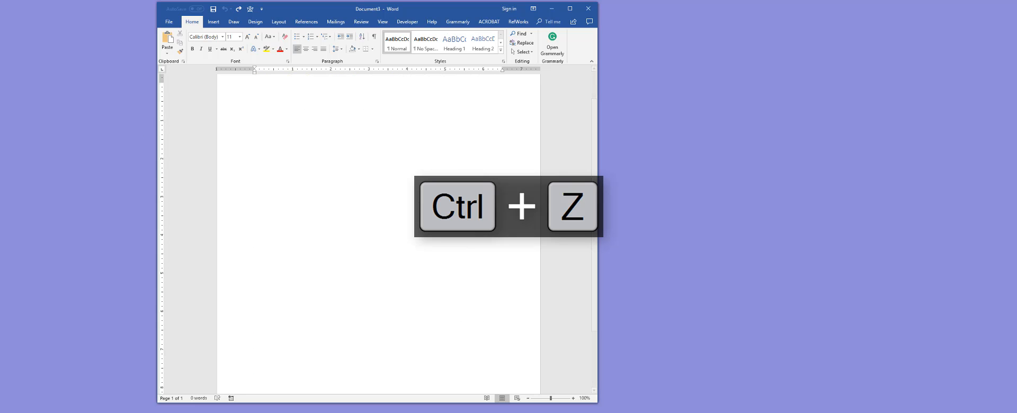
Place the browser and Word windows side by side and transfer the selected article text directly from the page into the document.
key(alt+Tab)
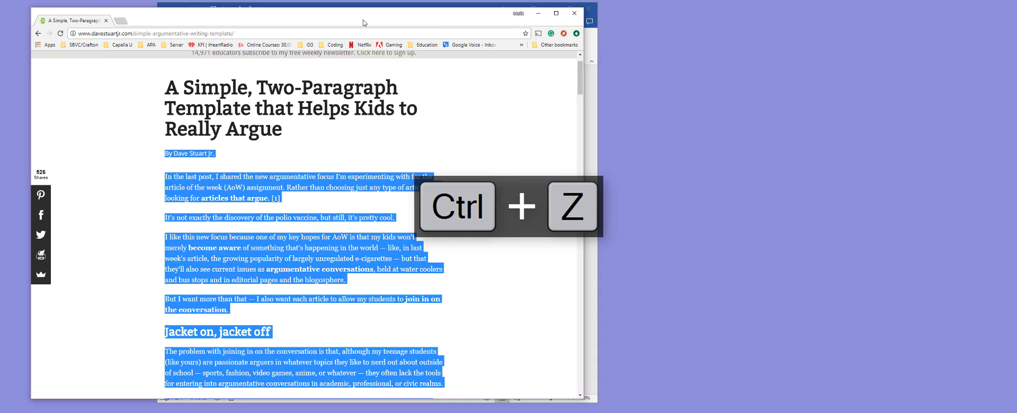
key(alt+Tab)
key(super+Right)
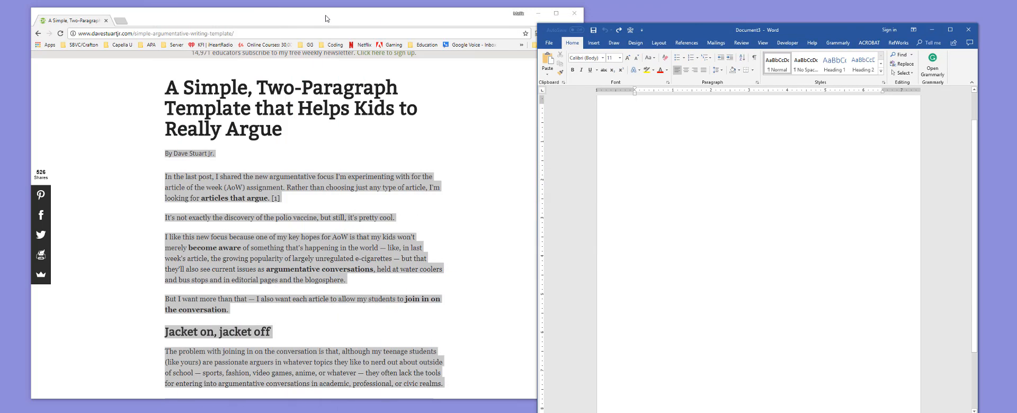
click(326, 18)
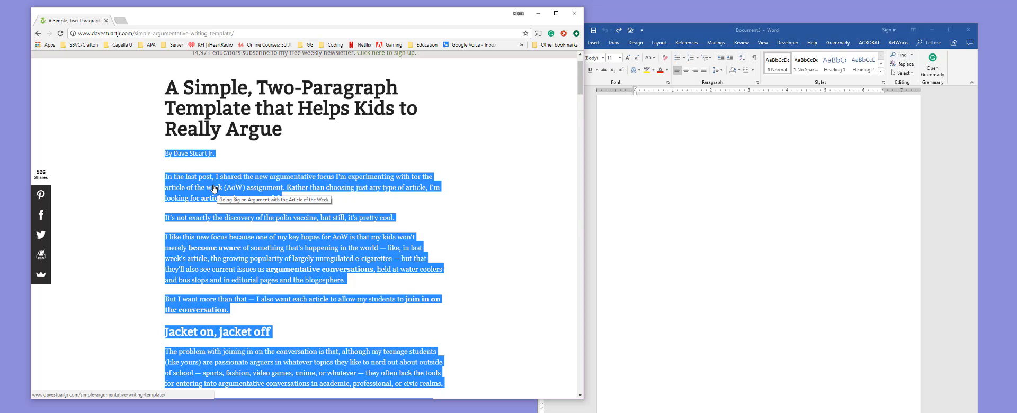
drag(213, 189, 666, 188)
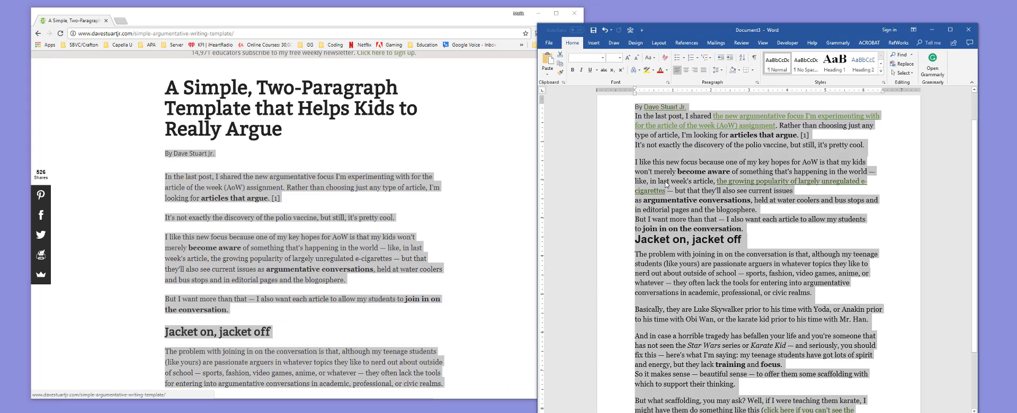
Move the browser window out of the way and maximize the Word window.
drag(618, 33, 382, 32)
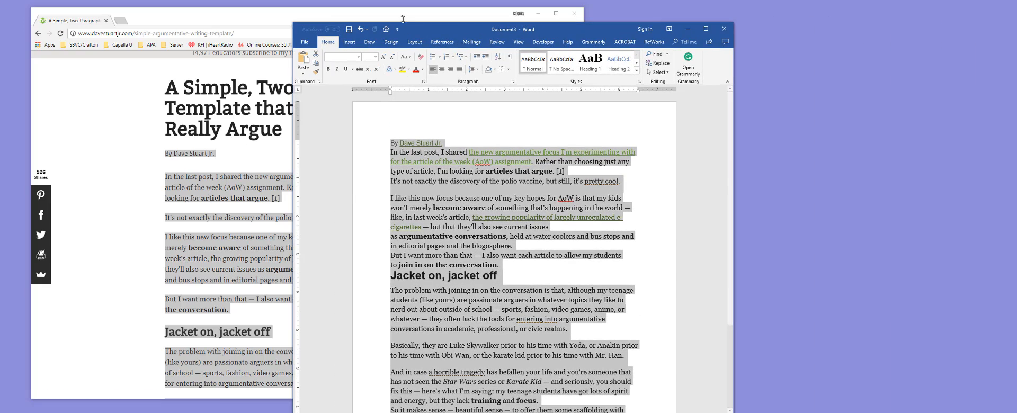
drag(421, 31, 524, 42)
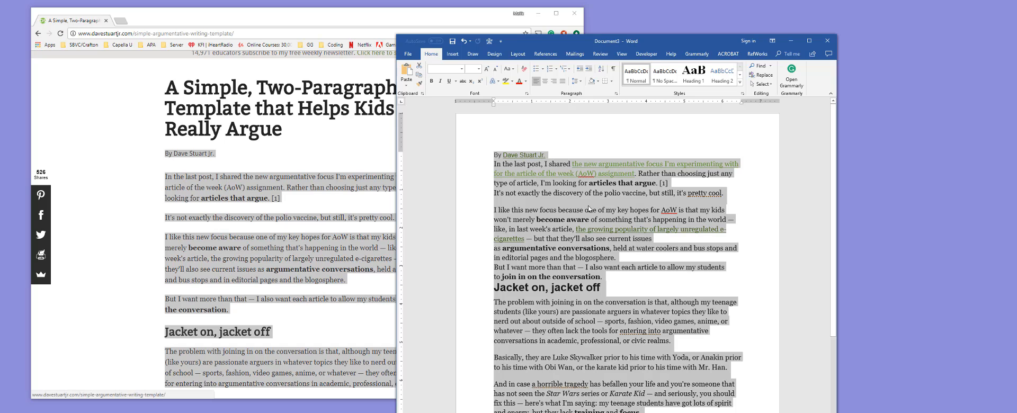
drag(435, 20, 425, 23)
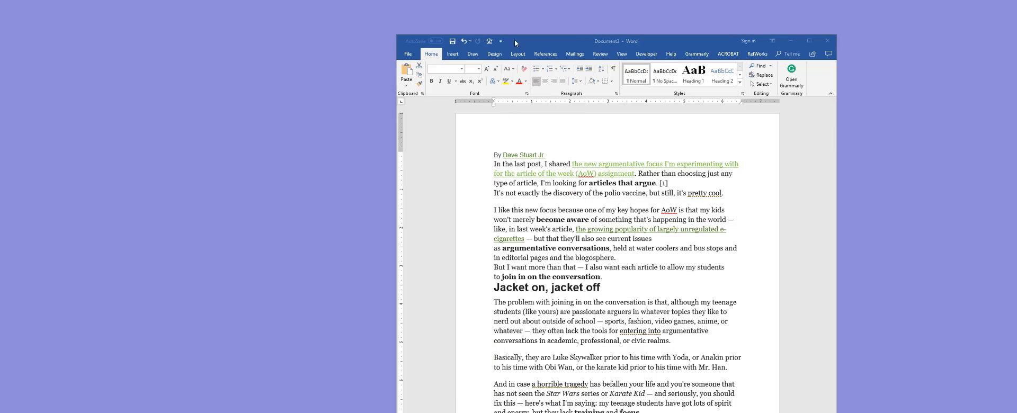
key(ctrl+a)
drag(517, 43, 233, 1)
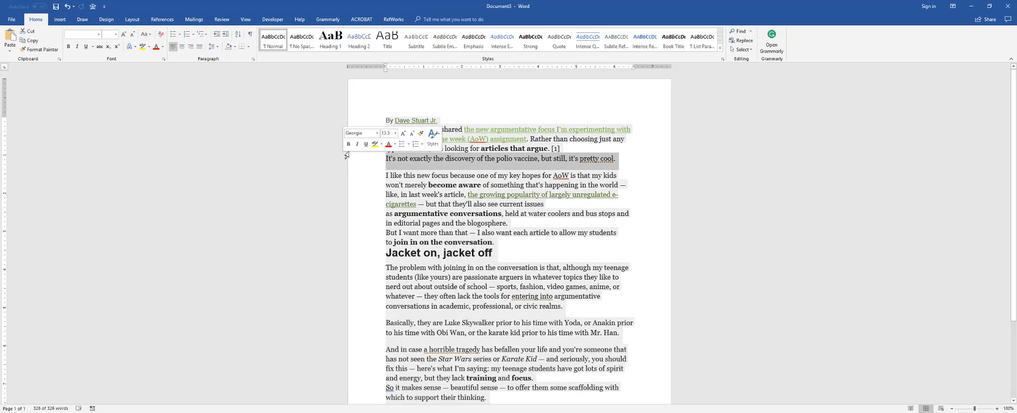
Insert a blank line after the byline and another above the "Jacket on, jacket off" heading.
click(410, 121)
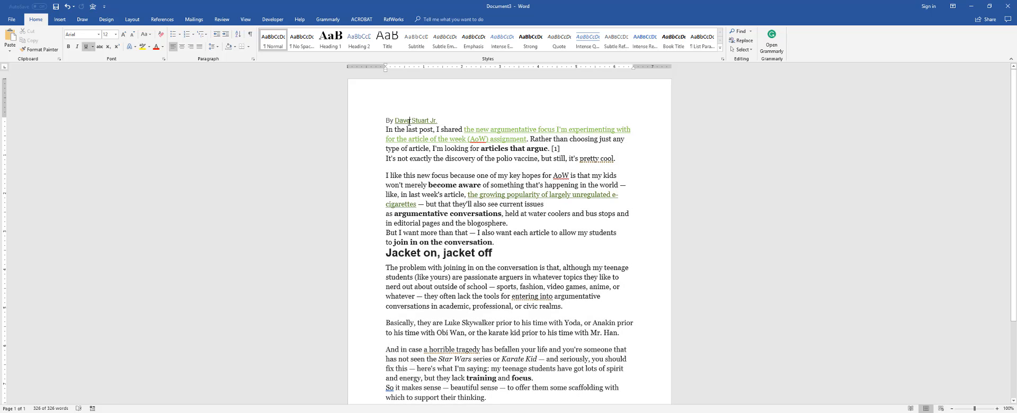
click(447, 117)
key(Return)
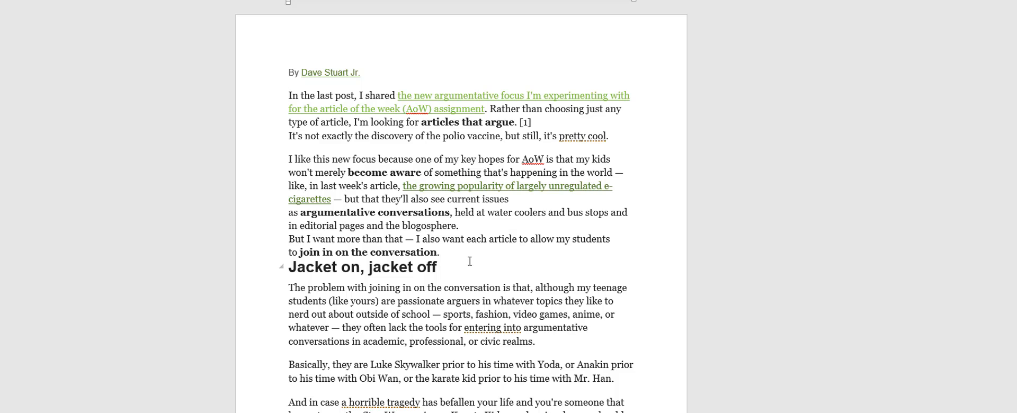
key(Return)
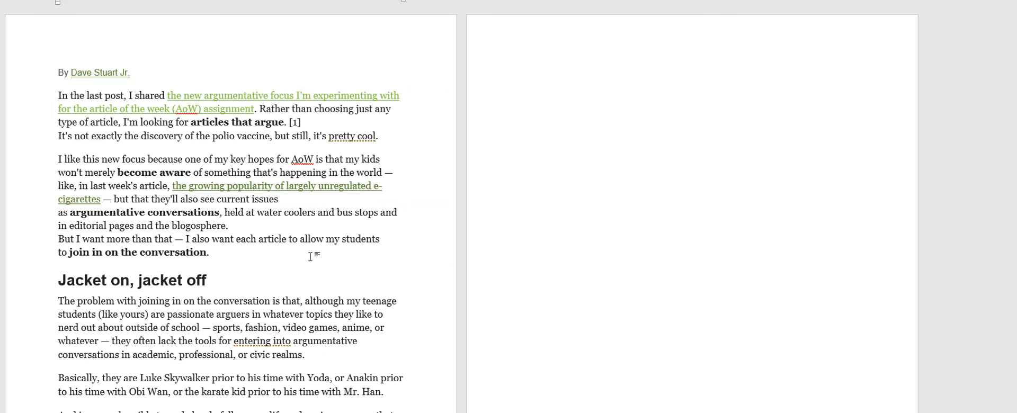
Clear the formatting of the entire pasted text, from the byline to the last paragraph.
scroll(318, 256, down, 3)
click(183, 395)
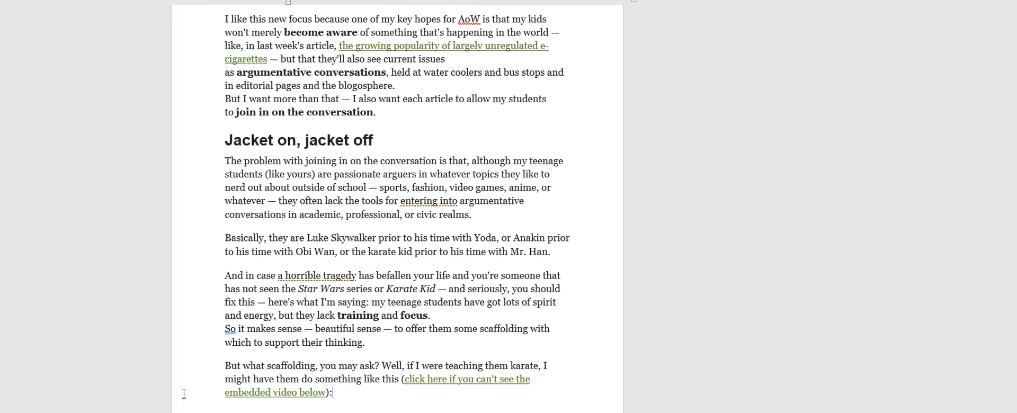
scroll(461, 212, up, 3)
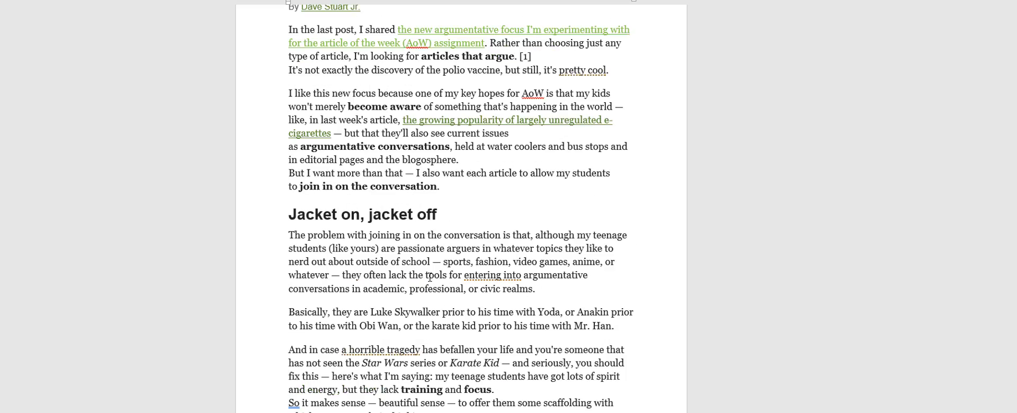
drag(279, 75, 408, 390)
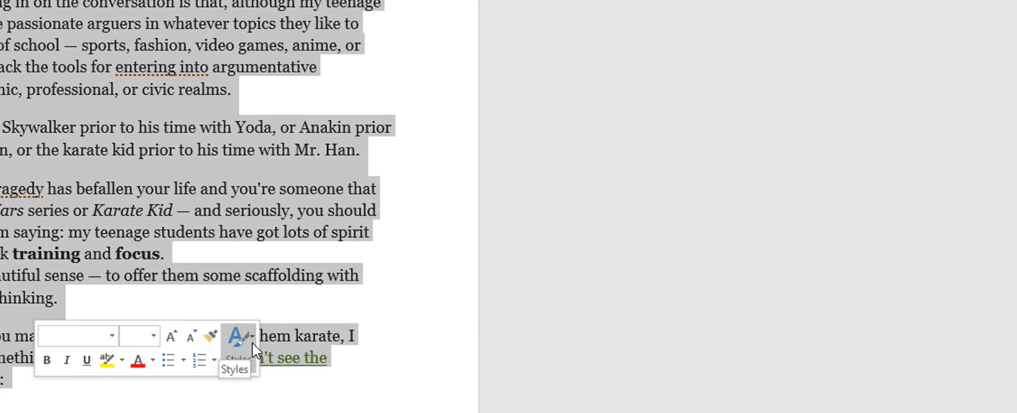
click(533, 371)
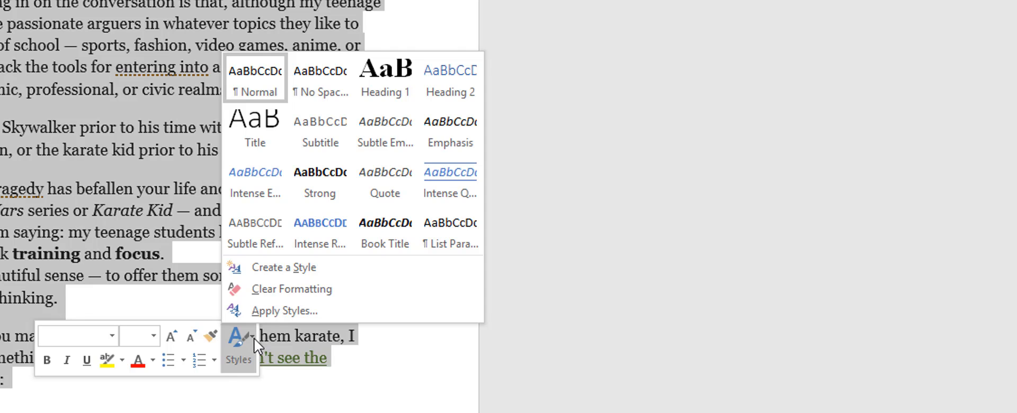
click(282, 291)
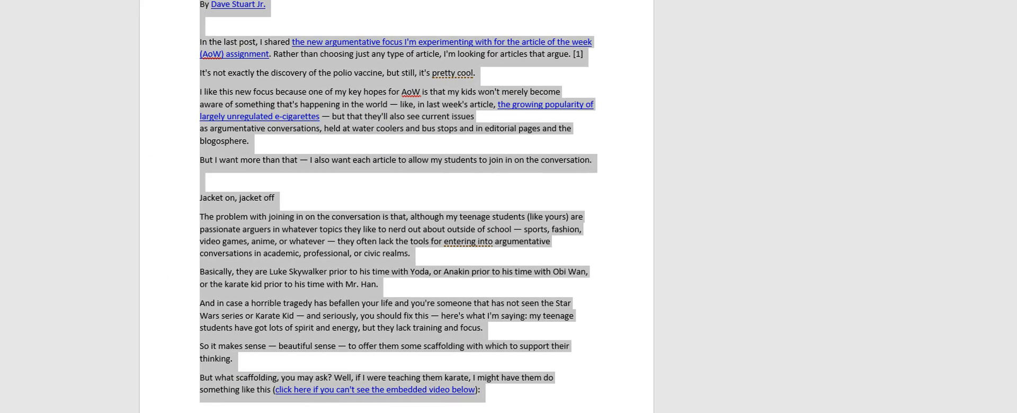
click(318, 41)
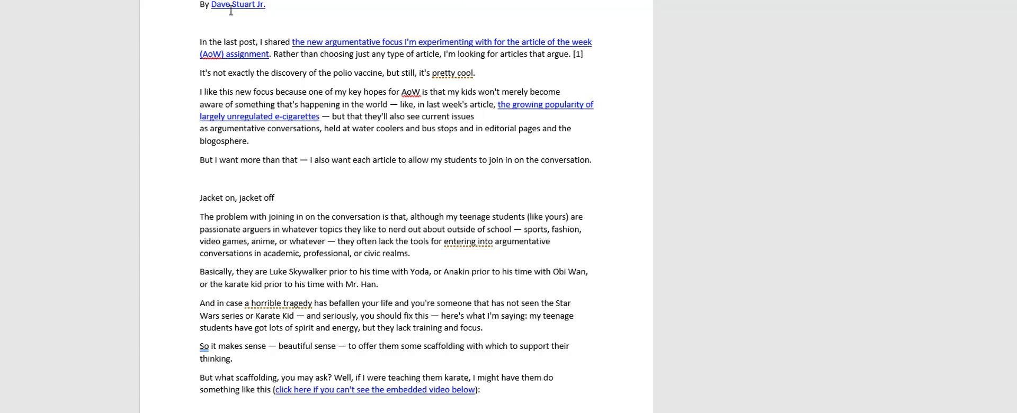
drag(229, 6, 344, 43)
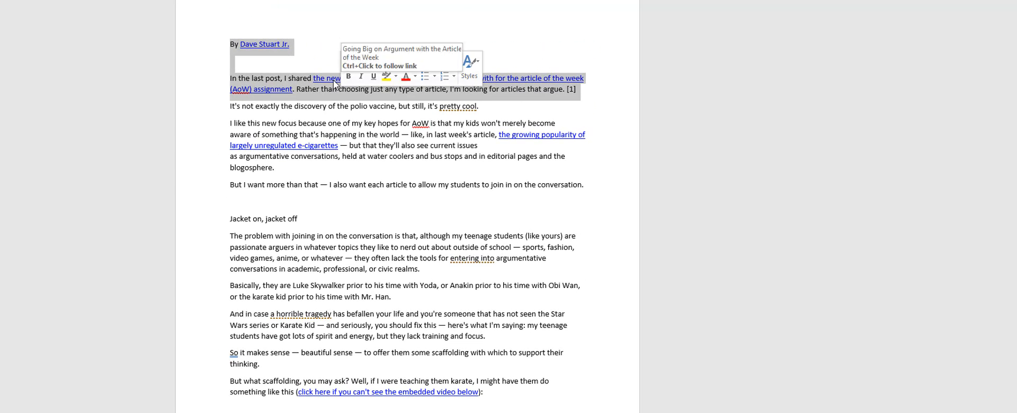
right_click(333, 83)
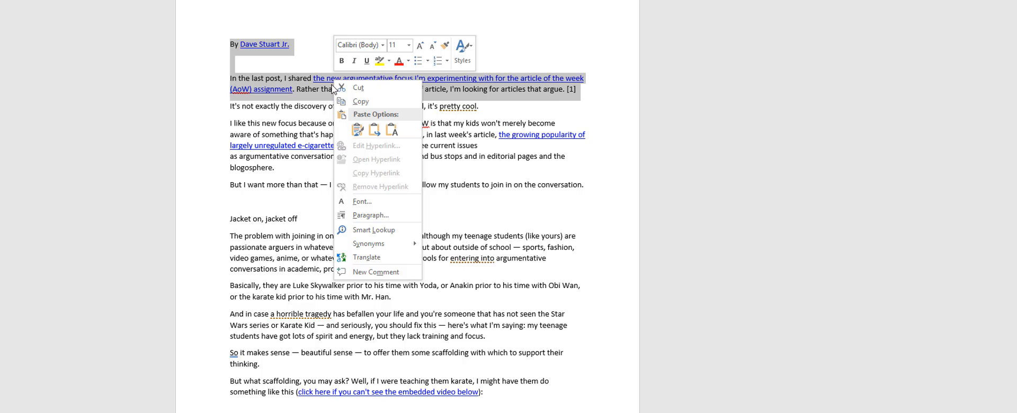
key(Escape)
click(320, 73)
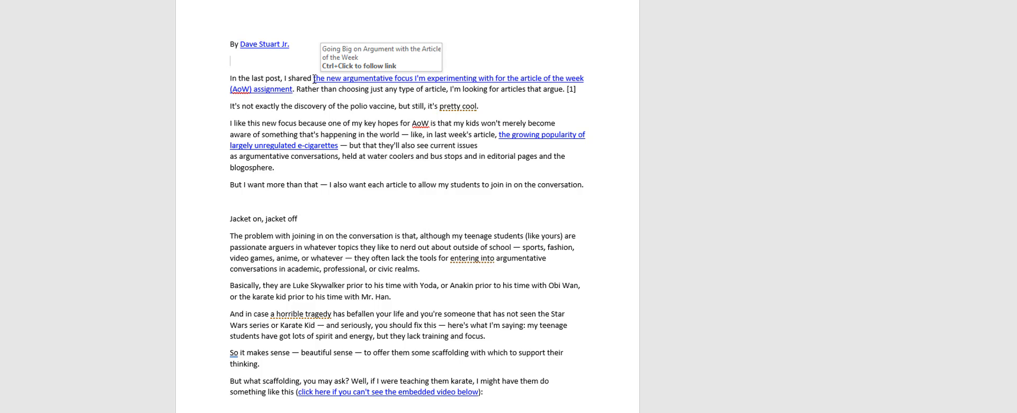
Try to replace the entire text with the copied article using the Keep Text Only paste option.
drag(230, 45, 493, 392)
right_click(357, 78)
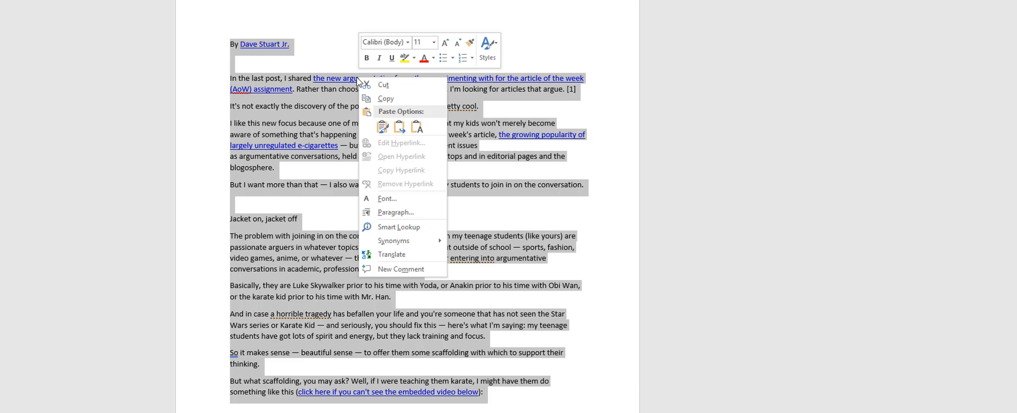
click(417, 127)
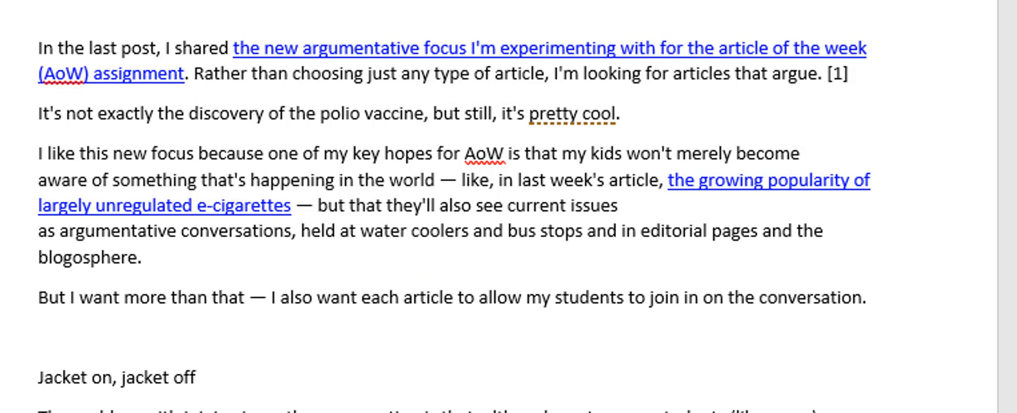
Replace the text from the byline through the paragraph ending in "blogosphere" with the copied article, keeping text only.
scroll(454, 206, up, 2)
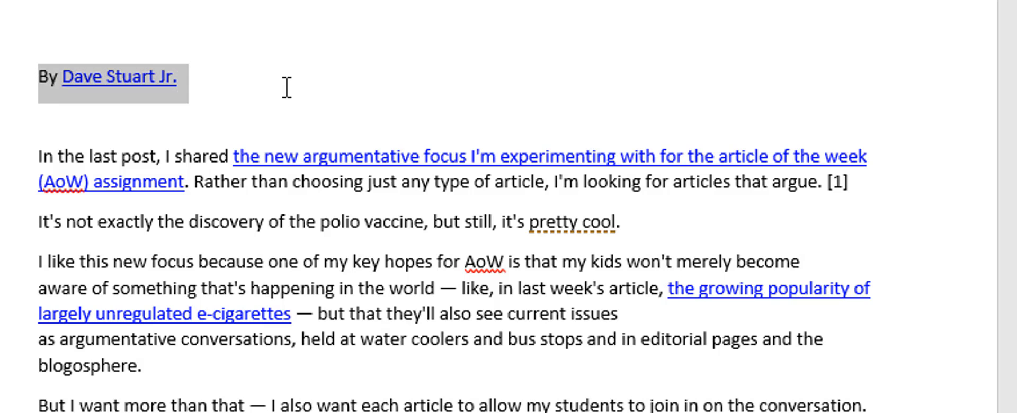
drag(286, 88, 220, 381)
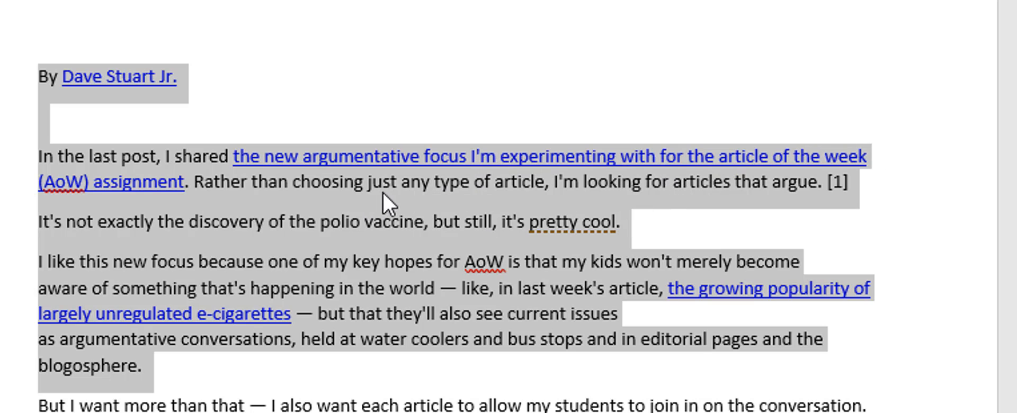
right_click(308, 156)
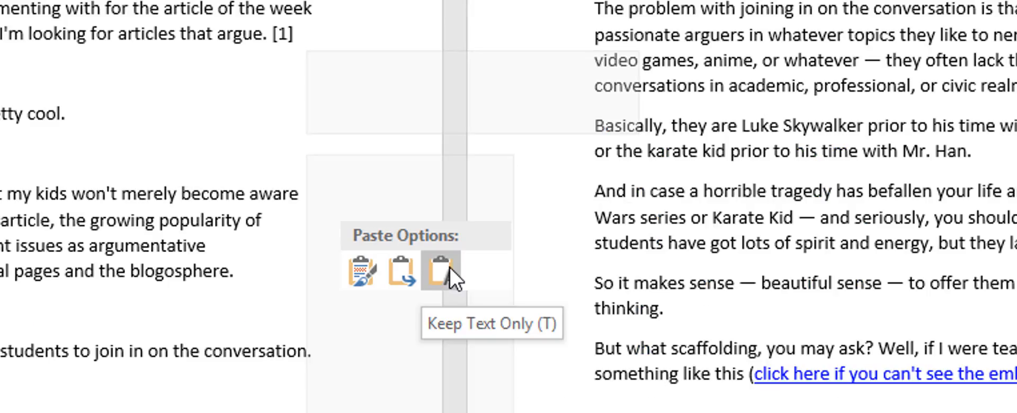
click(453, 273)
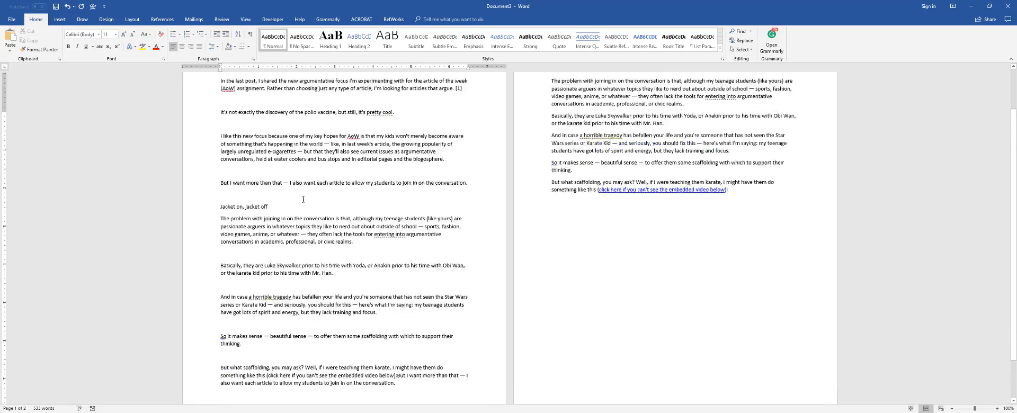
Replace the document's last line, containing the embedded video hyperlink, with the copied article, keeping text only.
scroll(286, 175, up, 2)
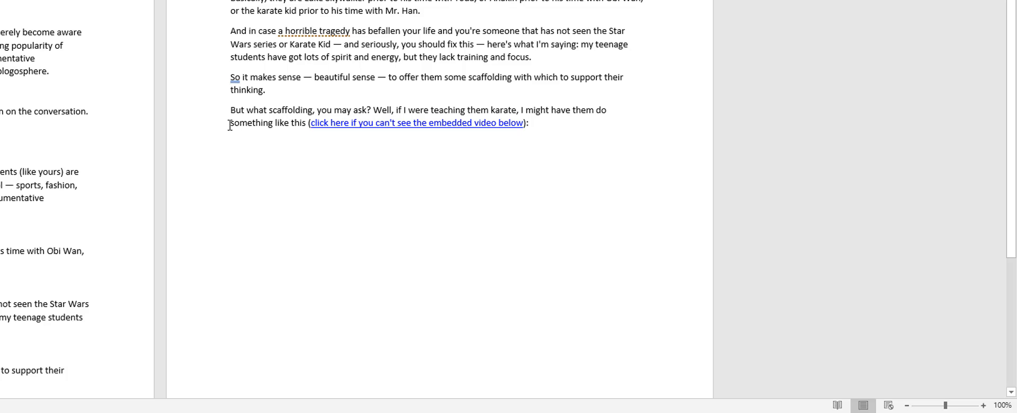
drag(230, 124, 545, 129)
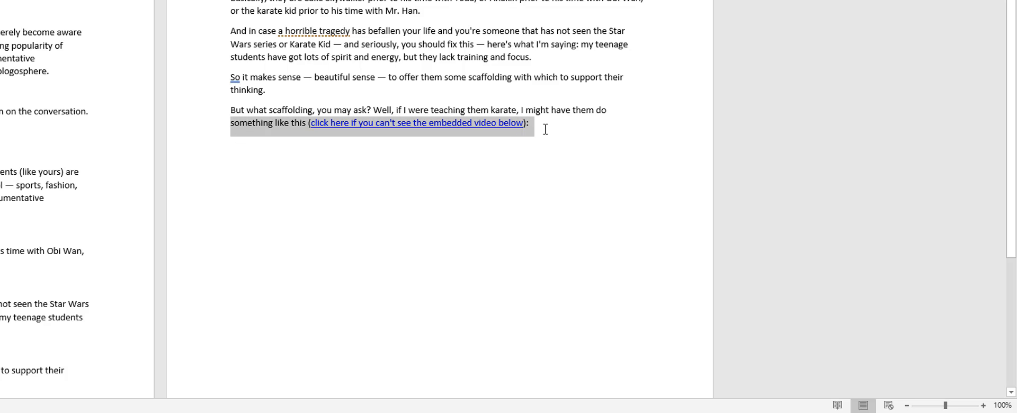
right_click(375, 132)
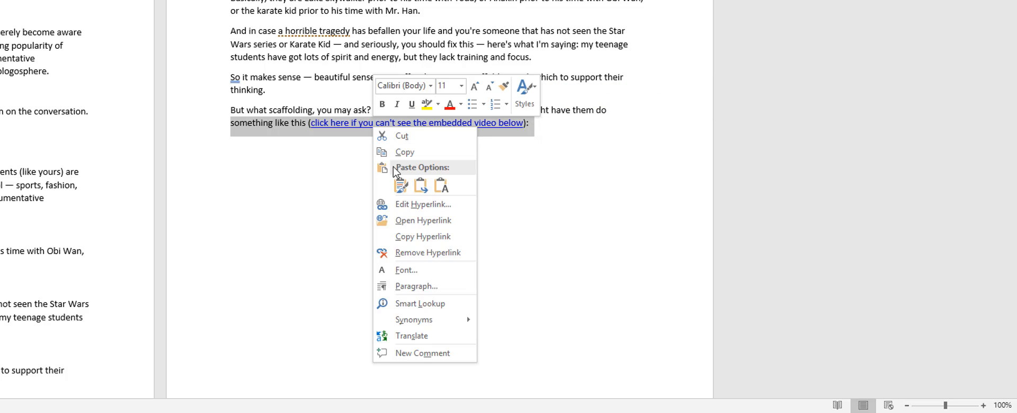
click(443, 186)
scroll(443, 187, down, 6)
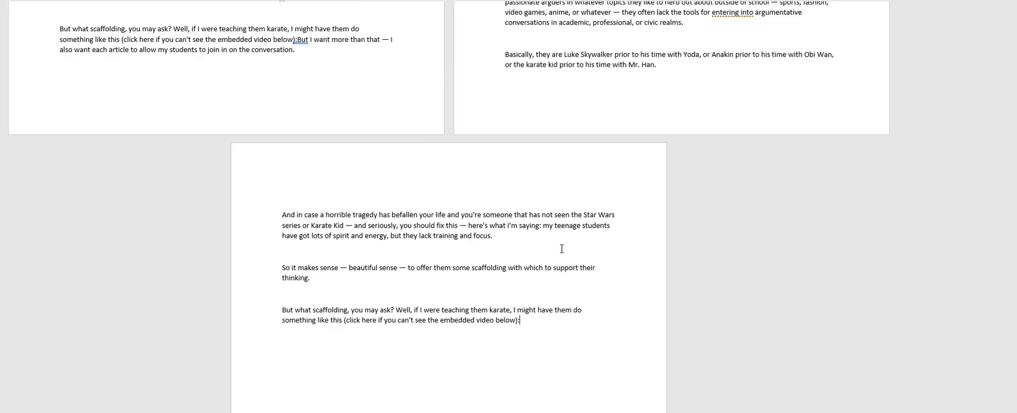
scroll(254, 130, up, 10)
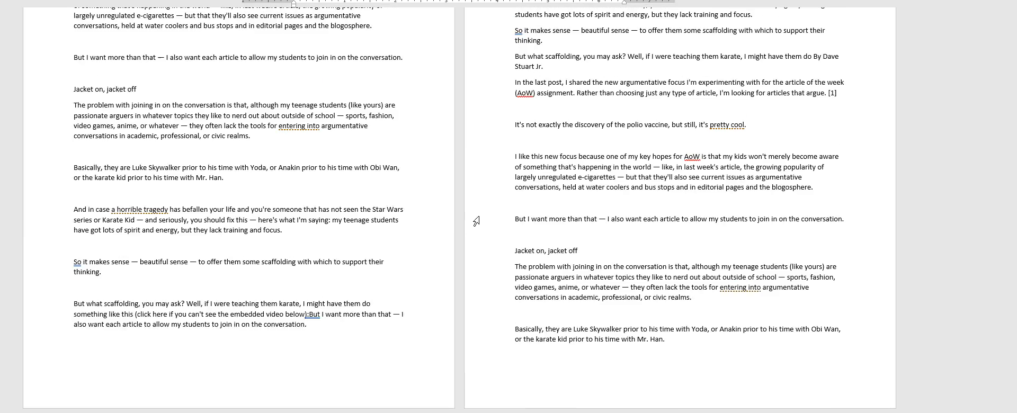
scroll(476, 221, up, 5)
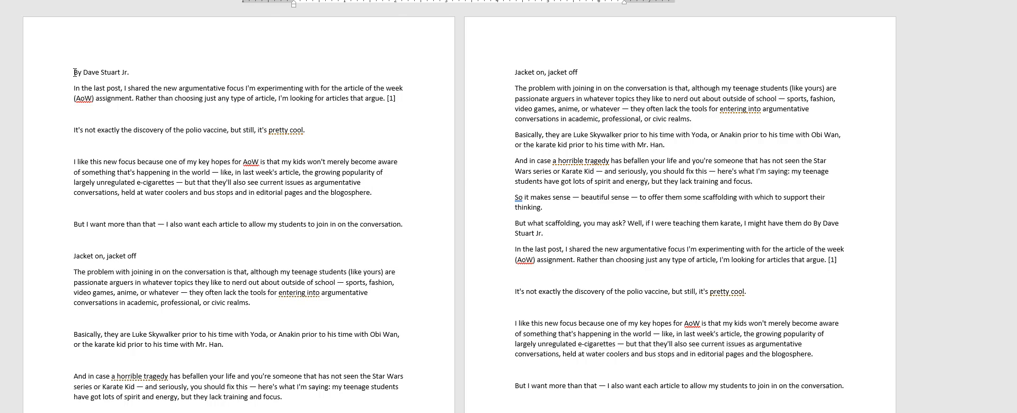
Select text character by character from after "I shared the new" in the first paragraph up to "experimenting with", and reduce the selection slightly.
click(75, 72)
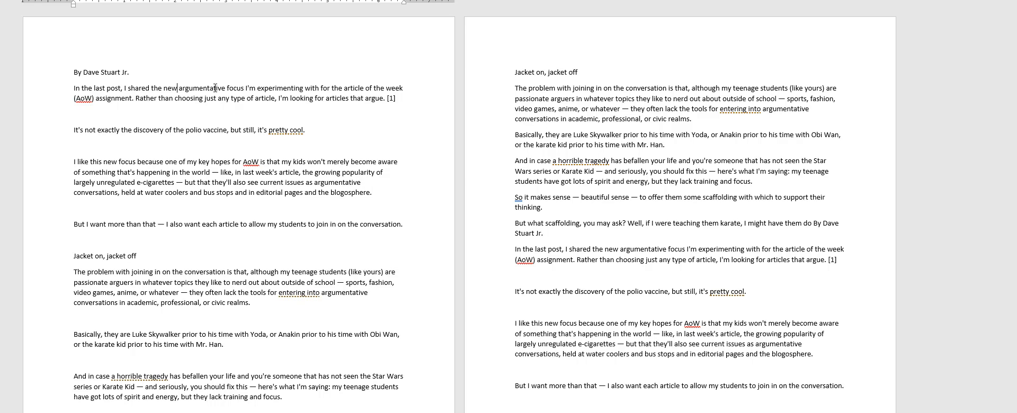
key(shift+Right)
key(shift+Right)
key(shift+Right)
key(shift+Right)
key(shift+Right)
key(shift+Right)
key(shift+Right)
key(shift+Right)
key(shift+Right)
key(shift+Right)
key(shift+Right)
key(shift+Right)
key(shift+Right)
key(shift+Right)
key(shift+Right)
key(shift+Right)
key(shift+Right)
key(shift+Right)
key(shift+Right)
key(shift+Right)
key(shift+Right)
key(shift+Right)
key(shift+Right)
key(shift+Right)
key(shift+Right)
key(shift+Right)
key(shift+Right)
key(shift+Right)
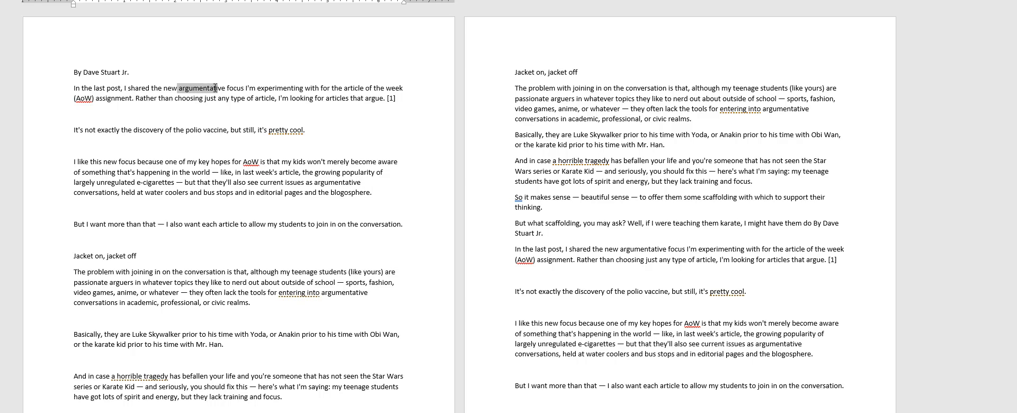
key(shift+Left)
key(shift+Left)
key(shift+Left)
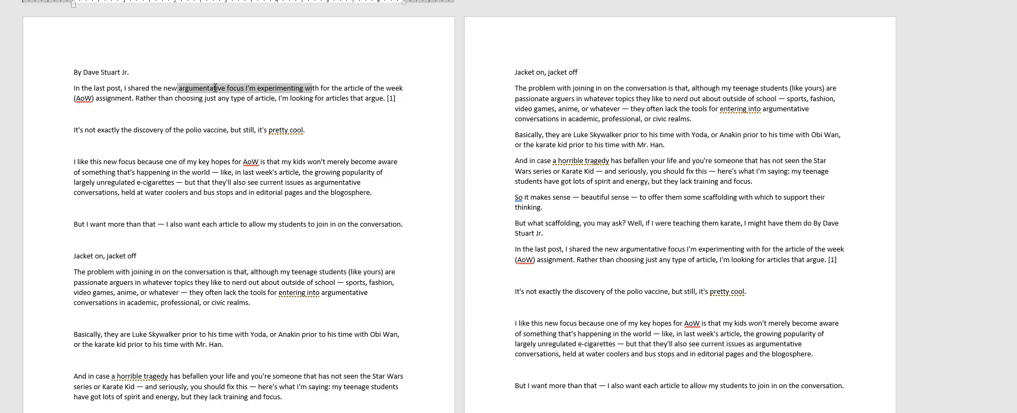
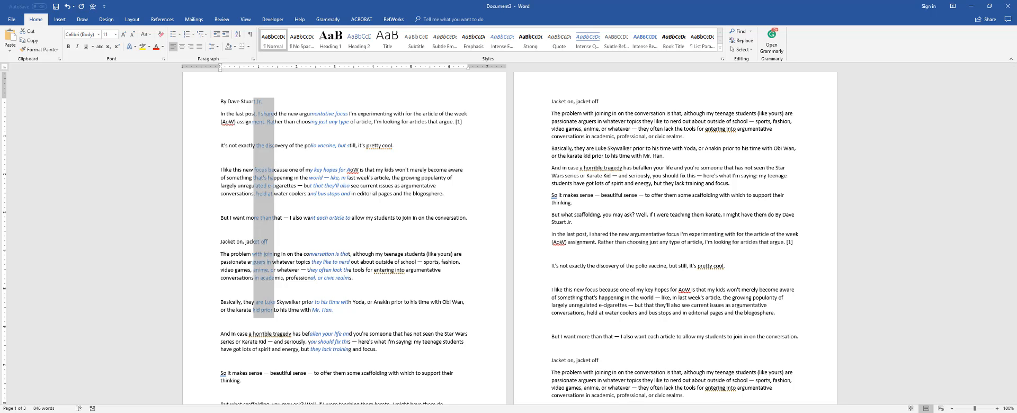
Clear the vertical block selection and select from after "current issues" back to the start of the "I like this new focus" paragraph.
click(337, 178)
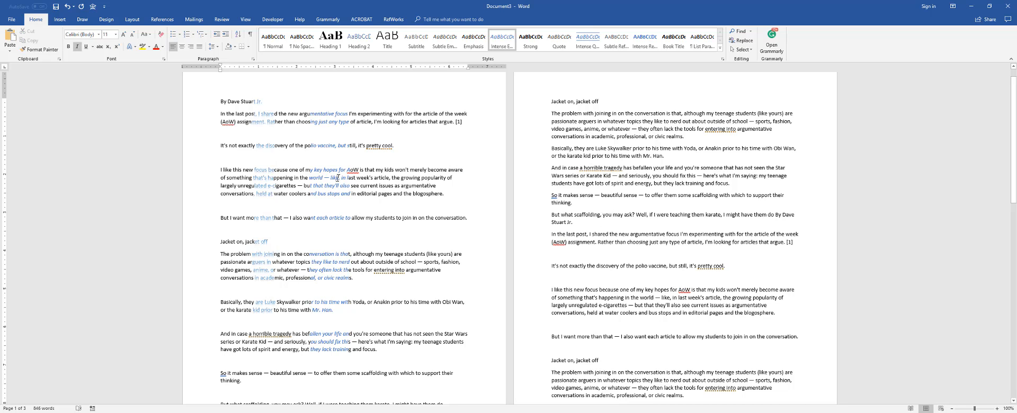
click(296, 170)
scroll(369, 173, down, 3)
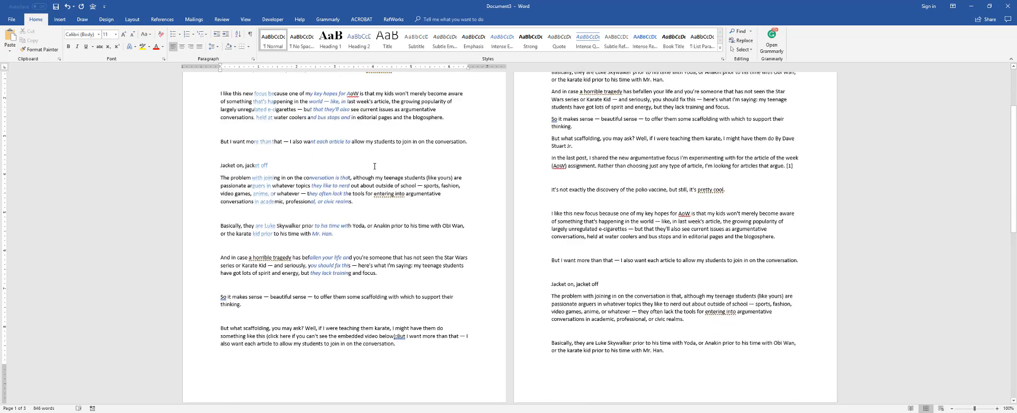
scroll(370, 174, up, 3)
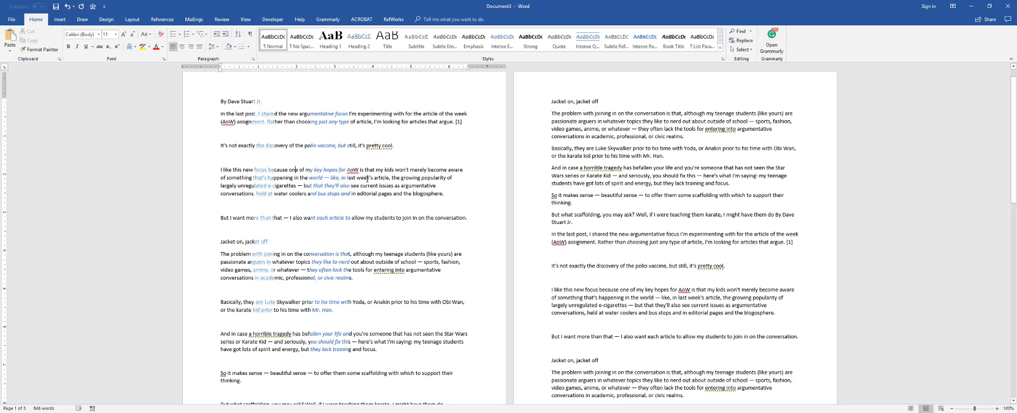
click(394, 186)
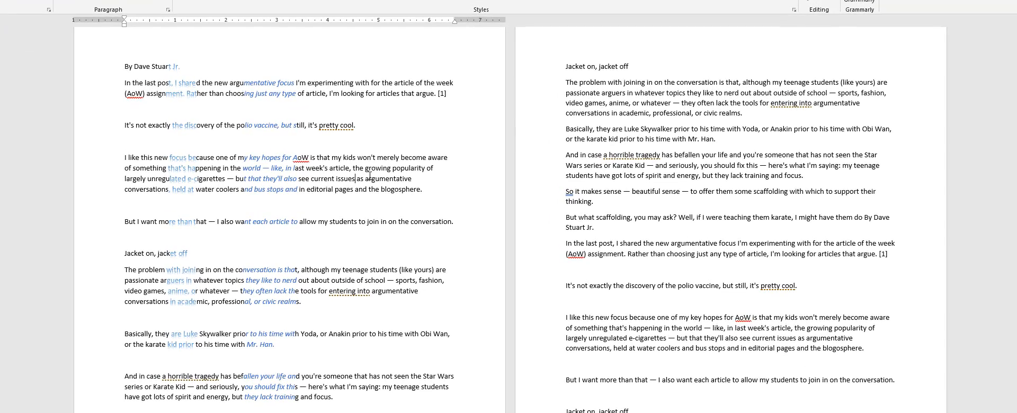
key(ctrl+shift+Up)
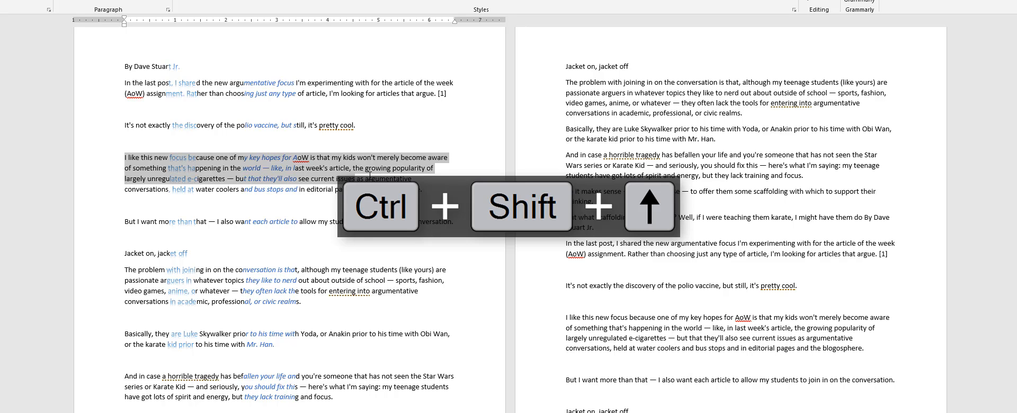
Select paragraph by paragraph from "as argumentative" down to the end of the "The problem with joining in" paragraph on the first page.
key(ctrl+shift+Down)
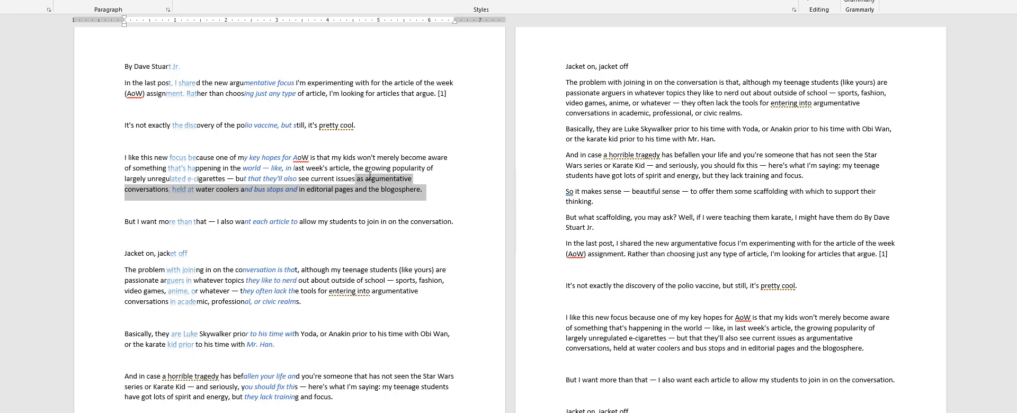
key(ctrl+shift+Down)
key(ctrl+shift+Down)
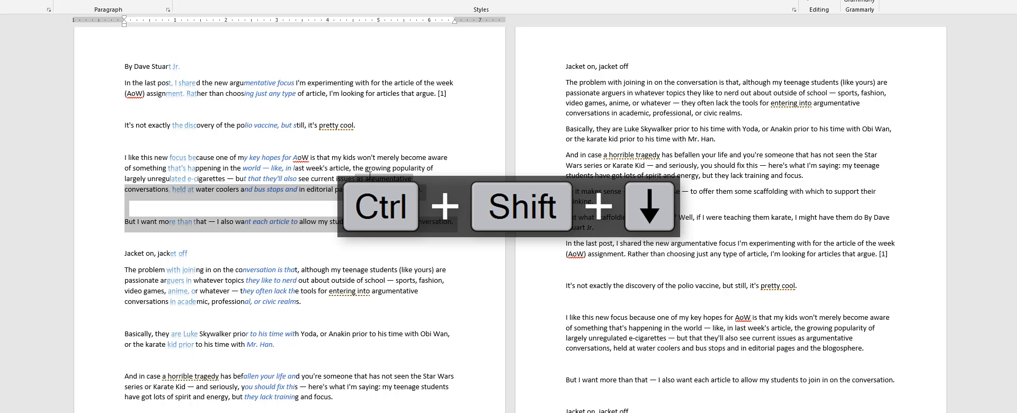
key(ctrl+shift+Down)
key(ctrl+shift+Down)
key(ctrl+shift+Down)
key(ctrl+shift+Up)
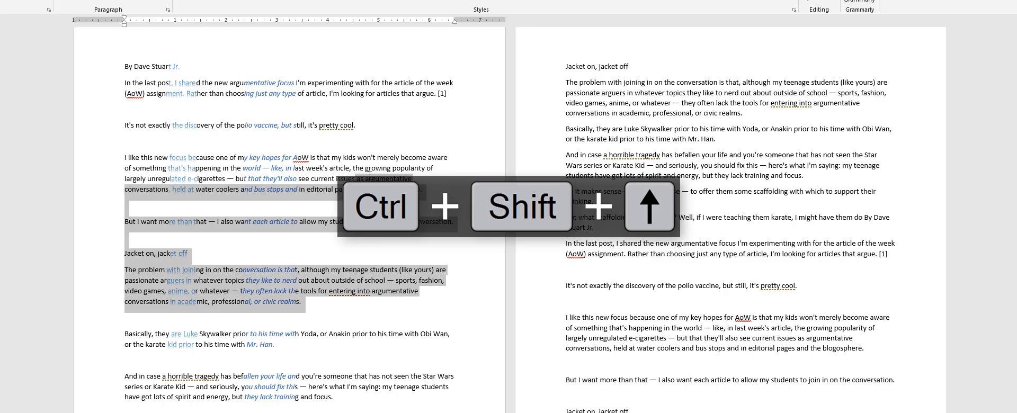
key(ctrl+shift+Down)
Shrink the selection paragraph by paragraph back to the end of the "I like this new focus" paragraph.
key(ctrl+shift+Up)
key(ctrl+shift+Up)
key(ctrl+shift+Up)
key(ctrl+shift+Up)
key(ctrl+shift+Up)
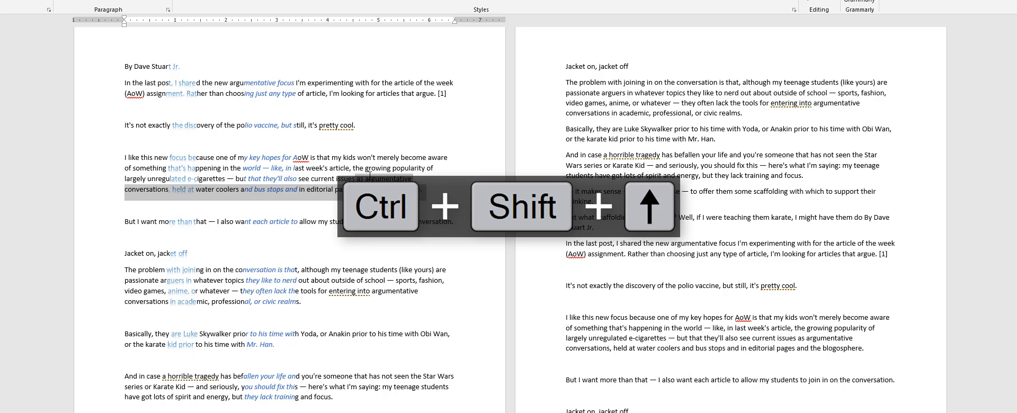
key(ctrl+shift+Up)
key(ctrl+shift+Down)
Delete the second page's text from "I like this new focus" through the dash after "e-cigarettes", and undo the deletions.
click(670, 93)
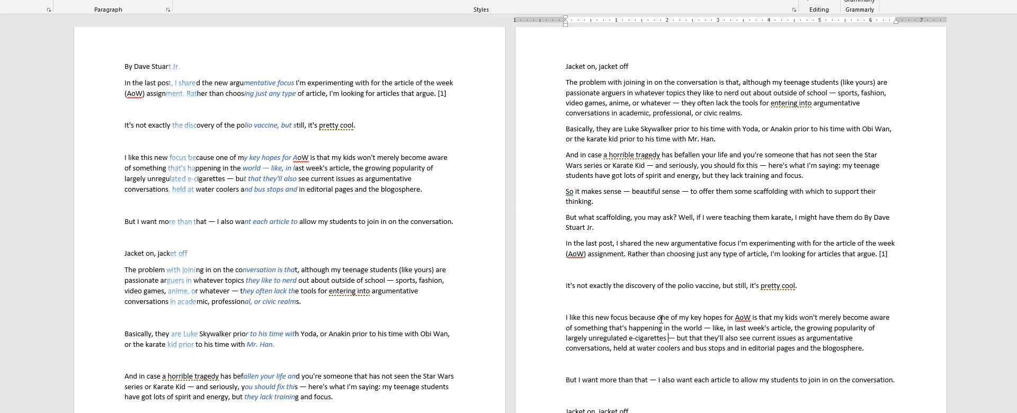
key(ctrl+shift+Up)
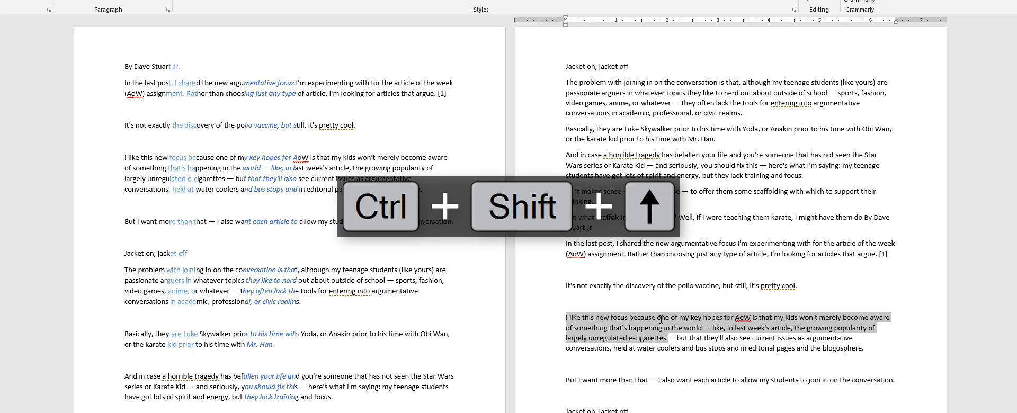
key(Delete)
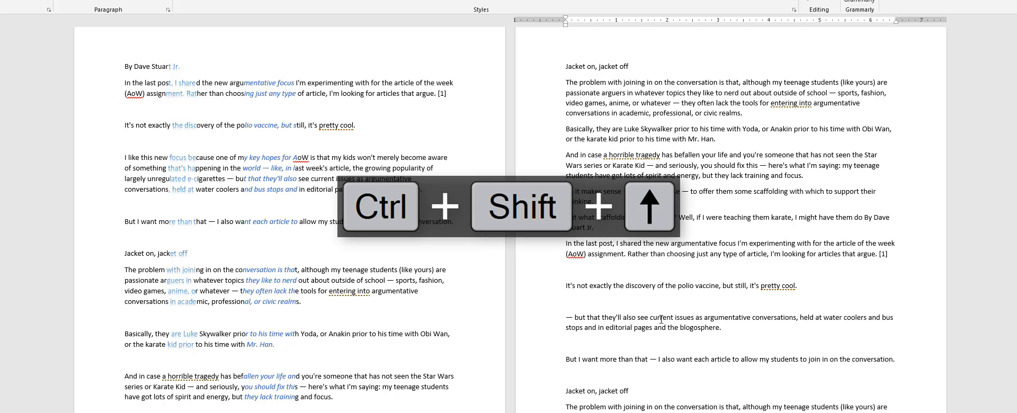
key(Delete)
key(Delete)
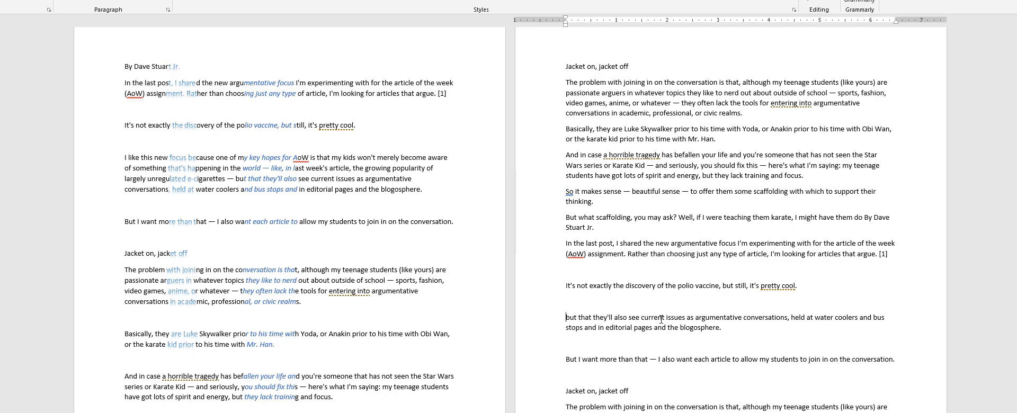
key(ctrl+z)
key(ctrl+z)
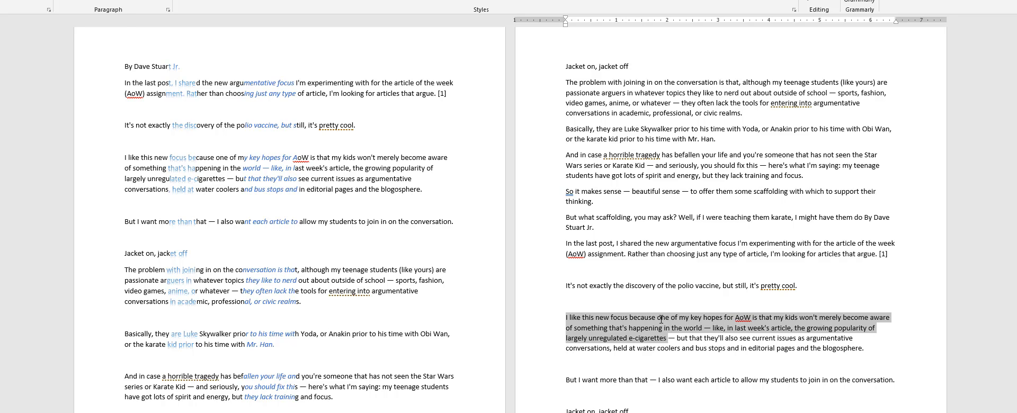
Extend the selection from after "e-cigarettes" on the second page up to the byline at the top of the visible pages.
key(ctrl+alt+shift+Page_Up)
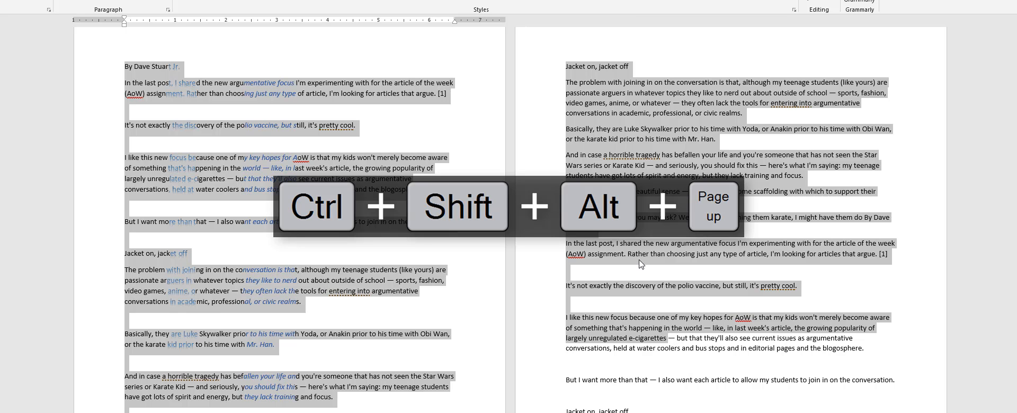
scroll(317, 377, down, 4)
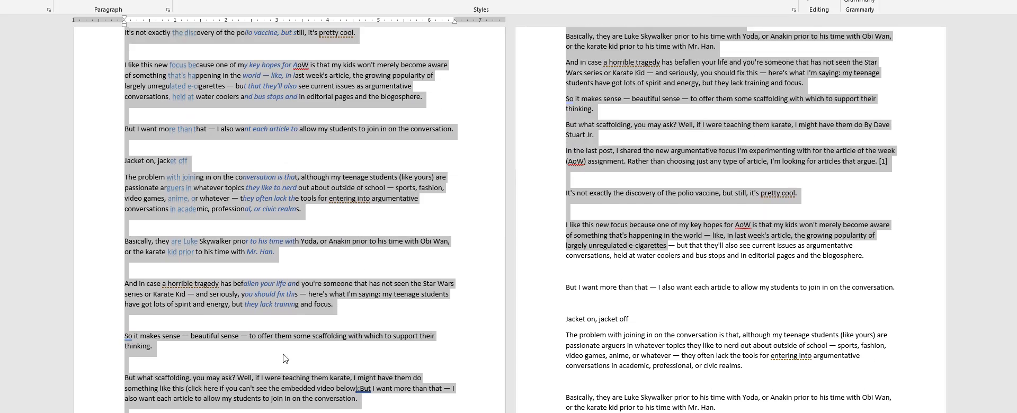
scroll(268, 304, up, 5)
scroll(603, 358, down, 12)
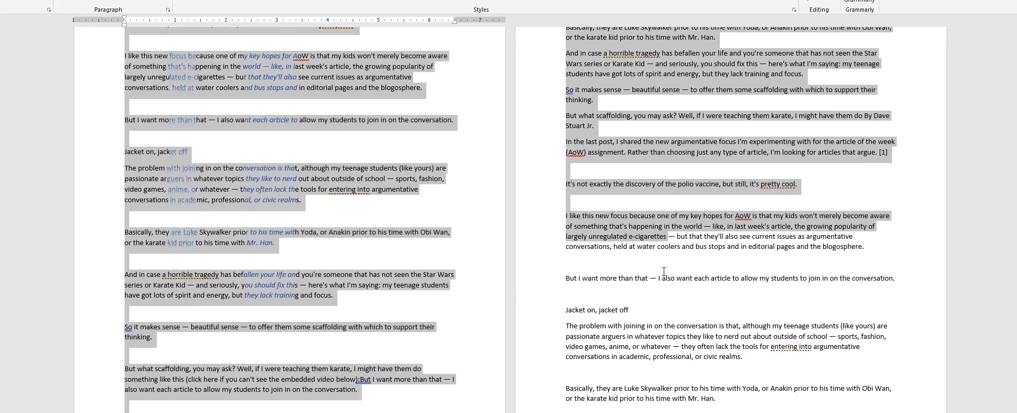
scroll(603, 357, down, 4)
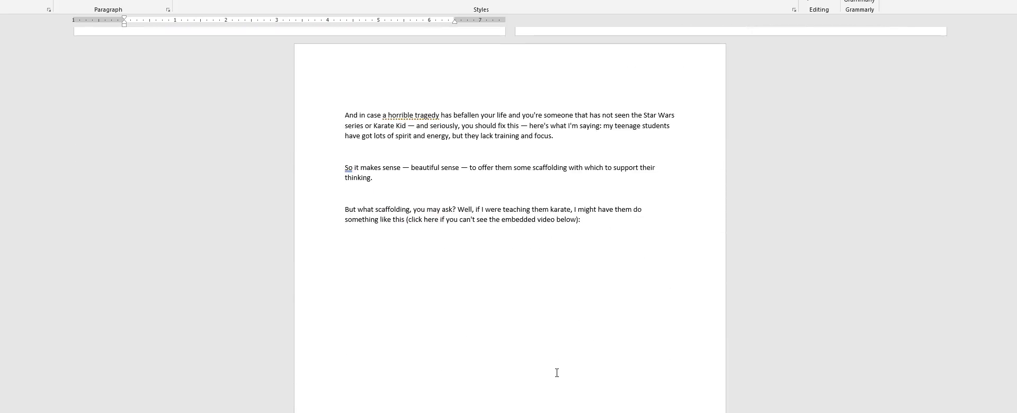
scroll(556, 371, up, 10)
scroll(598, 349, up, 10)
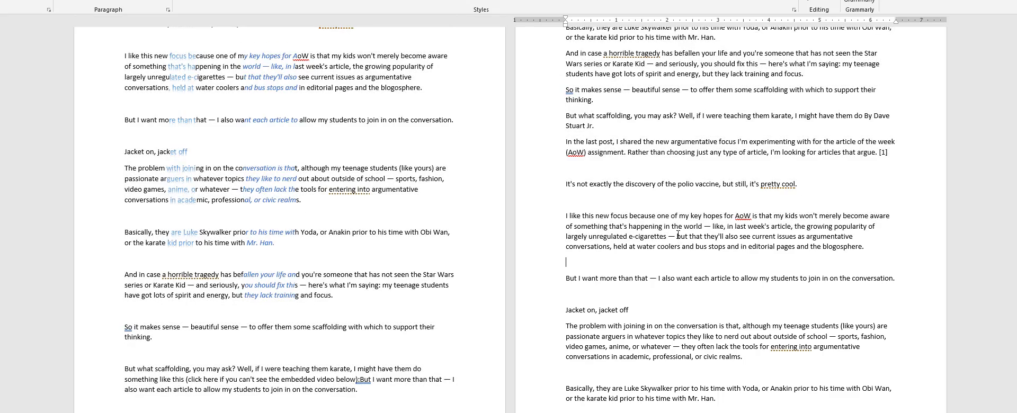
Place the cursor after "e-cigarettes" on the second page and select everything back to the beginning of the document.
click(677, 329)
scroll(677, 327, up, 1)
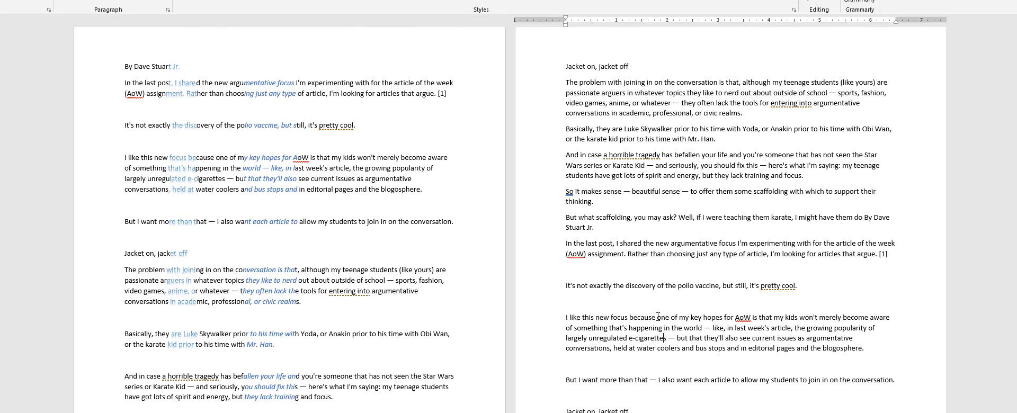
drag(666, 338, 112, 47)
scroll(588, 233, down, 3)
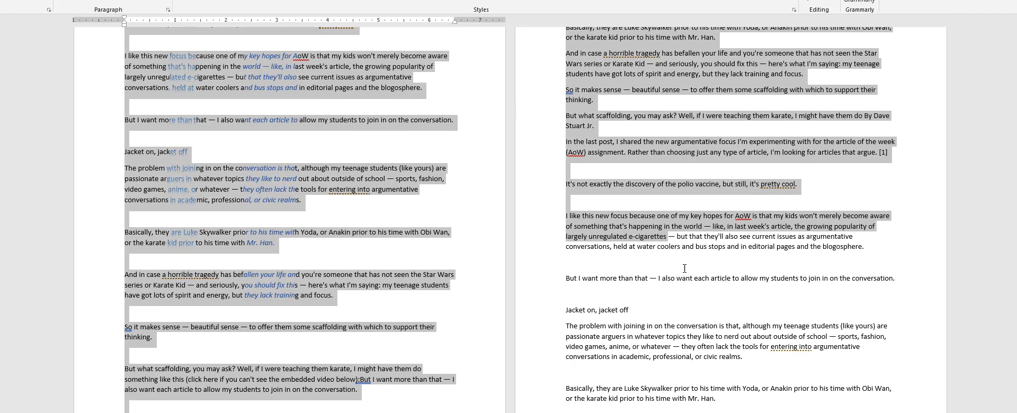
Place the cursor after "e-cigarettes" on the second page and select everything back to the byline on the first page.
scroll(606, 271, up, 4)
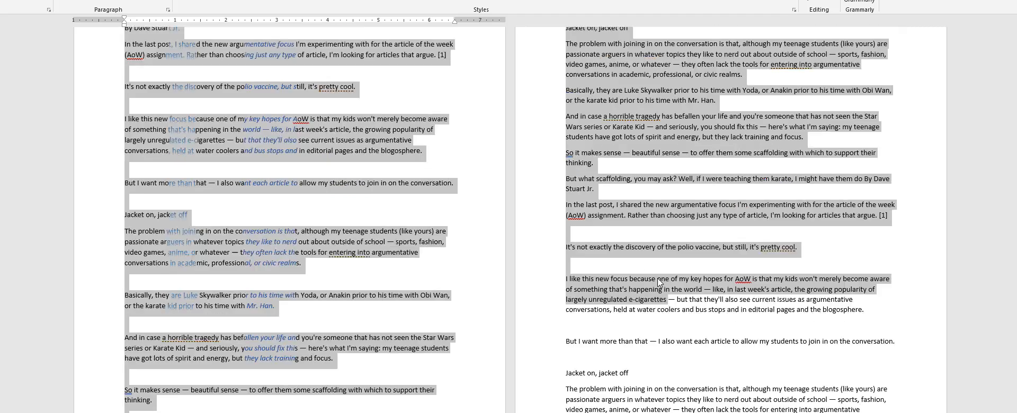
click(715, 363)
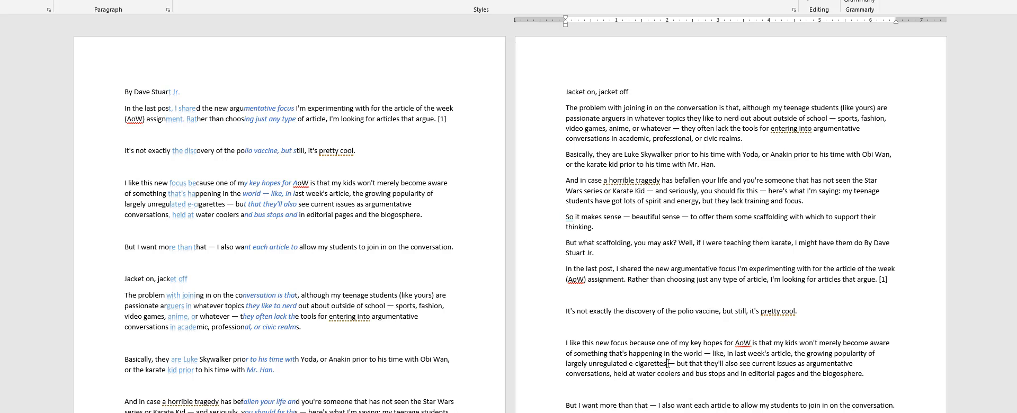
key(ctrl+shift+alt+Page_Up)
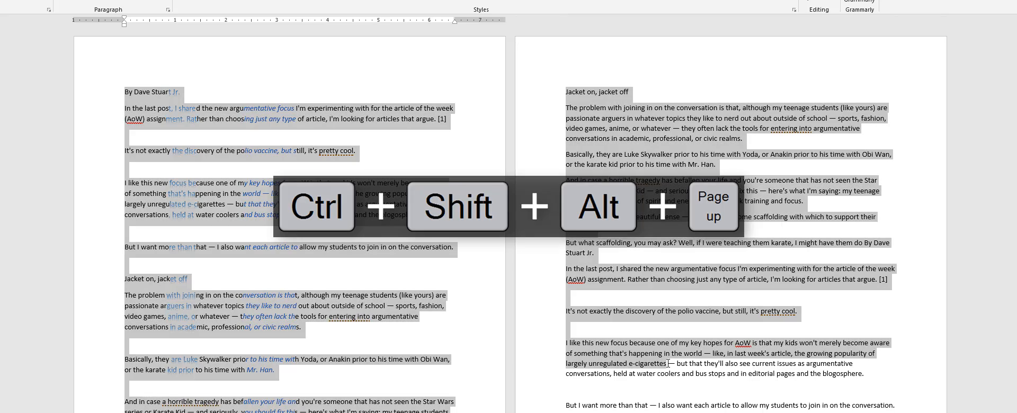
Switch the selection to run from after "e-cigarettes" on the second page down through the visible text onto the third page.
key(ctrl+shift+alt+Page_Down)
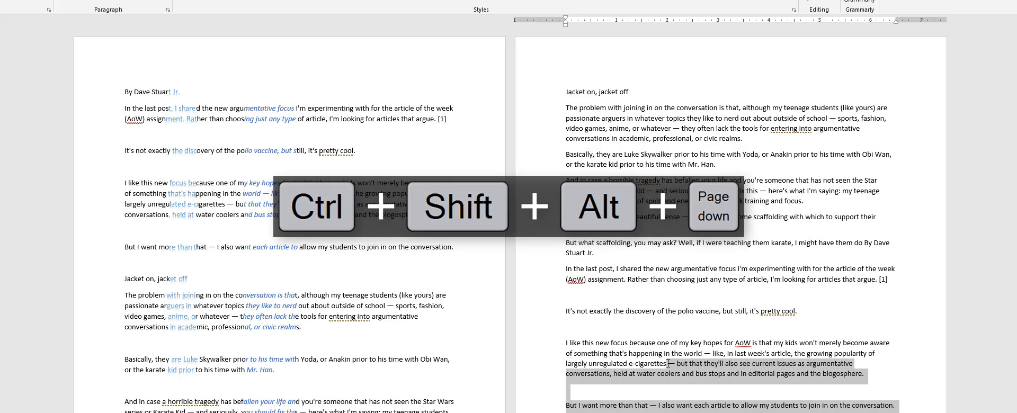
key(ctrl+shift+alt+Page_Down)
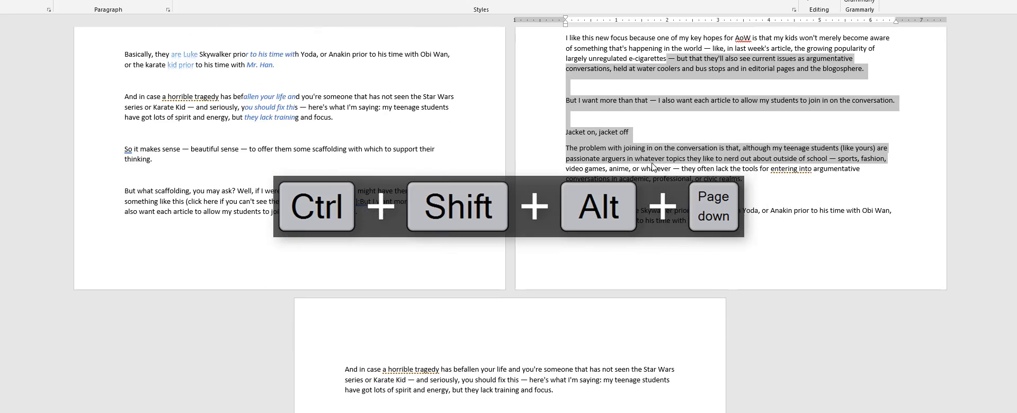
key(ctrl+shift+alt+Page_Down)
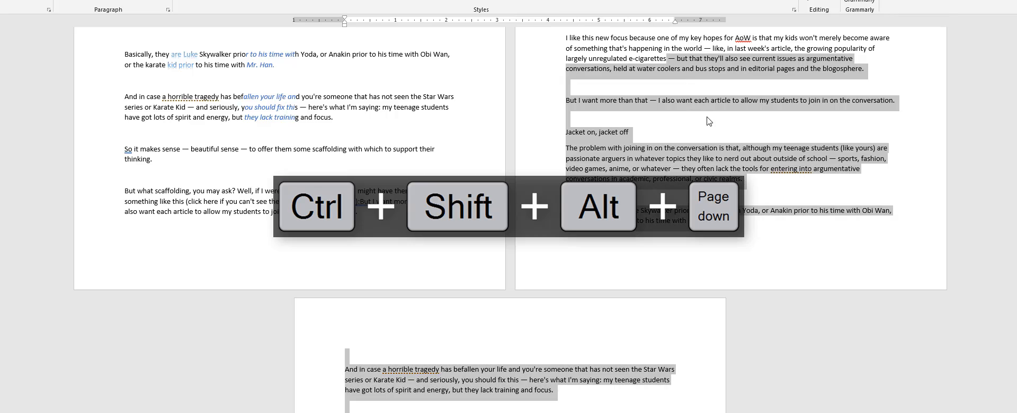
key(ctrl+shift+alt+Page_Down)
scroll(742, 154, up, 6)
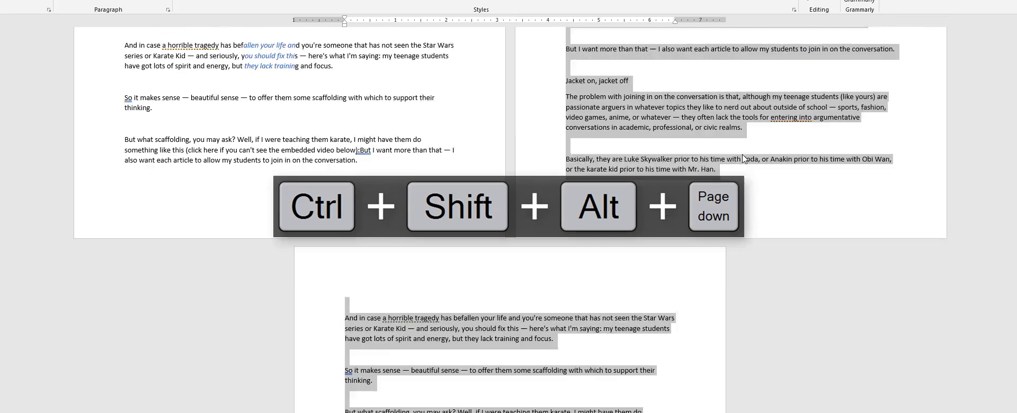
scroll(749, 156, up, 6)
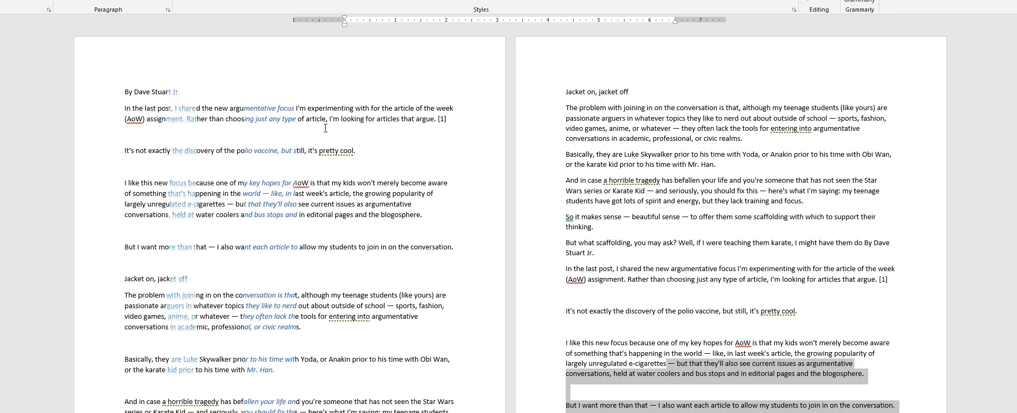
Select the byline and the two text paragraphs below it by whole lines, and select the entire document.
click(96, 97)
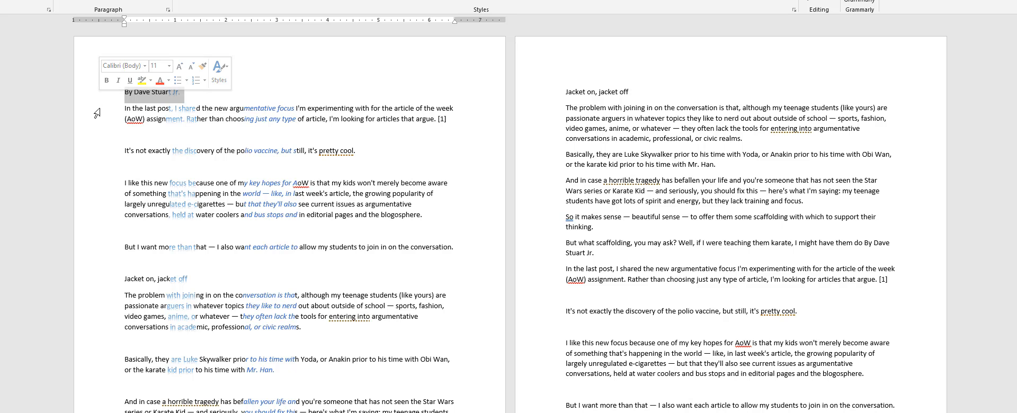
drag(96, 112, 90, 162)
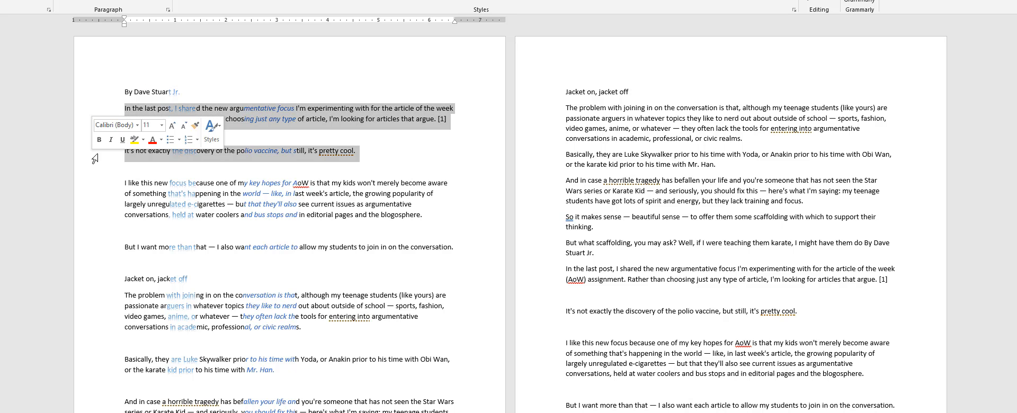
scroll(216, 167, down, 1)
key(ctrl+a)
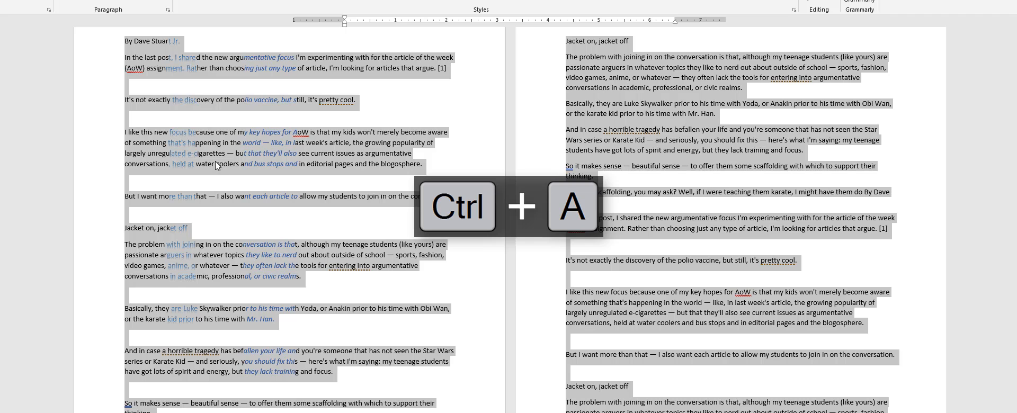
Select the first page's line "of something that's happening", then the whole "I like this new focus" paragraph, and clear the selection.
click(120, 142)
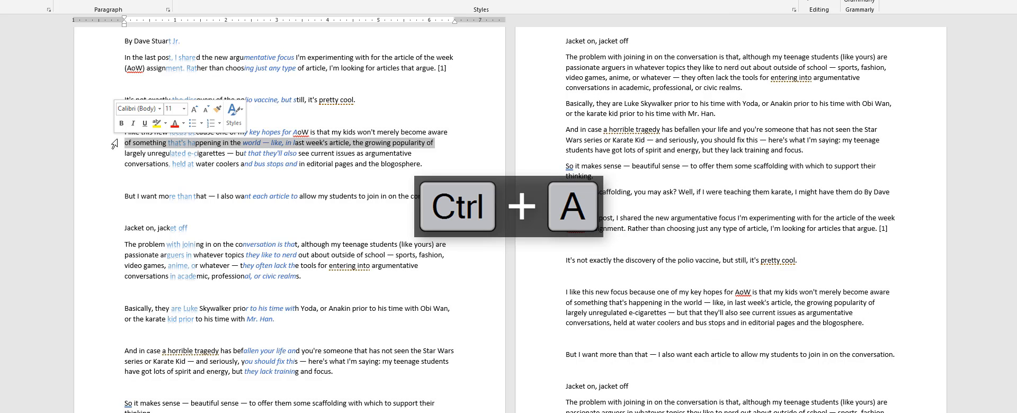
triple_click(225, 160)
key(Right)
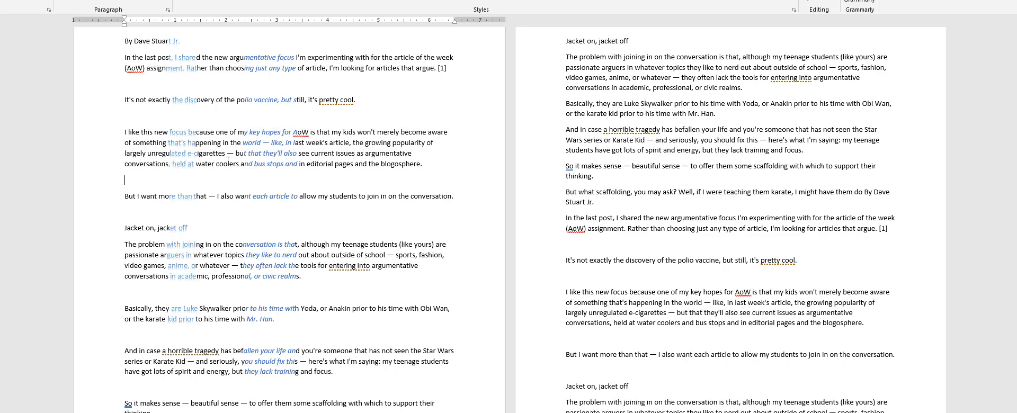
Select separate pieces together, including "coolers", "on", "conversation" and "out about outside of school" to its paragraph's end, and clear them.
double_click(228, 163)
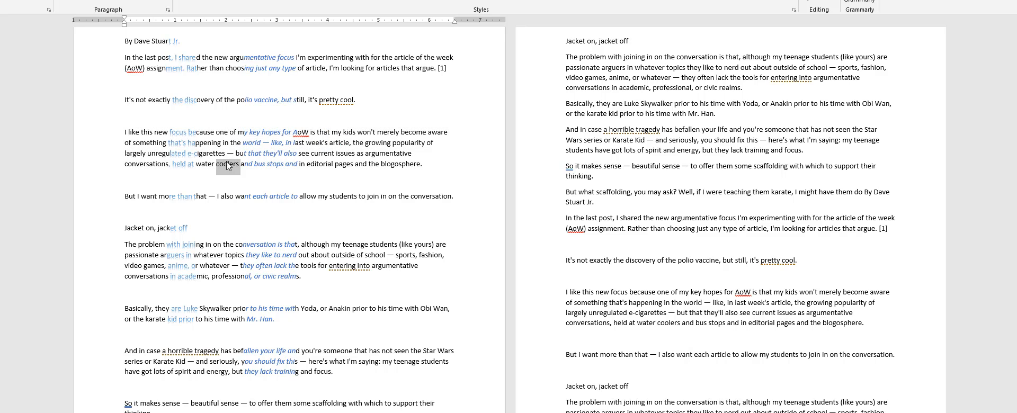
ctrl+double_click(216, 244)
drag(343, 197, 448, 197)
drag(298, 255, 312, 279)
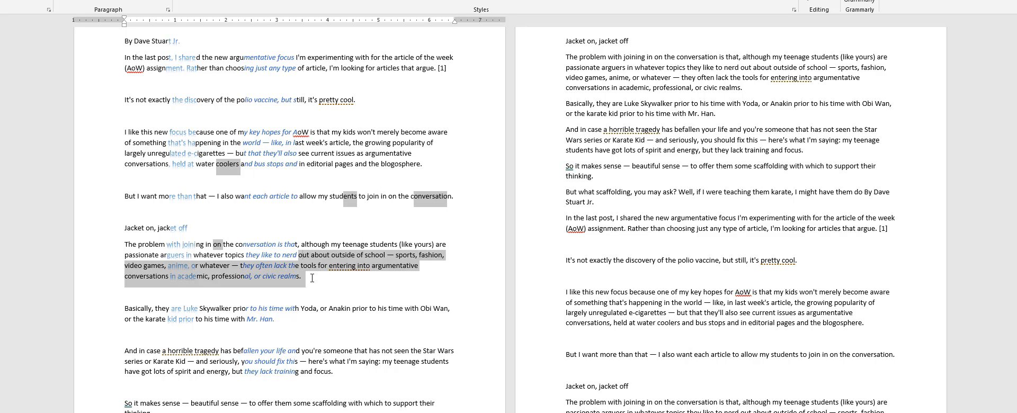
ctrl+double_click(247, 351)
click(139, 275)
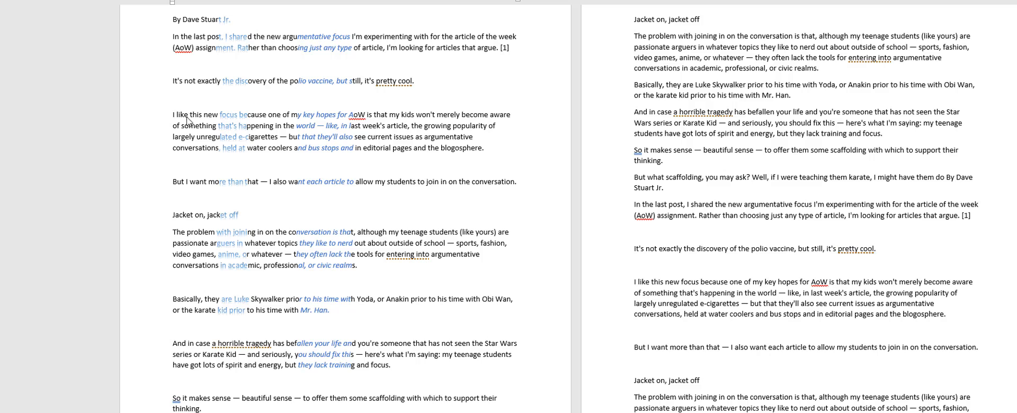
Select from "join in" back to "I like this new focus", then reselect from that start through "each article to" and clear it.
drag(448, 181, 168, 116)
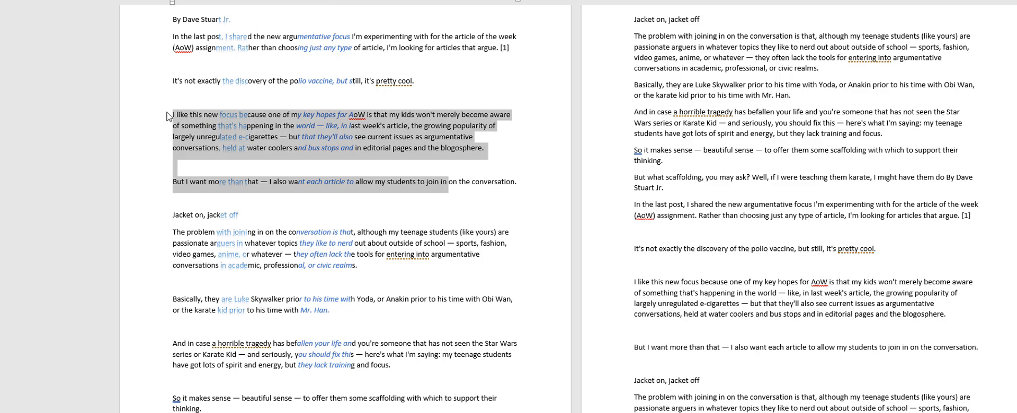
click(256, 173)
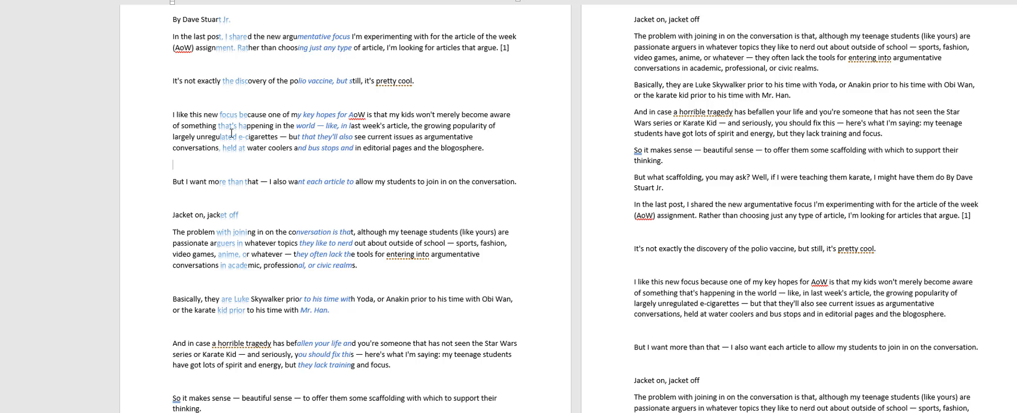
click(172, 115)
shift+click(358, 183)
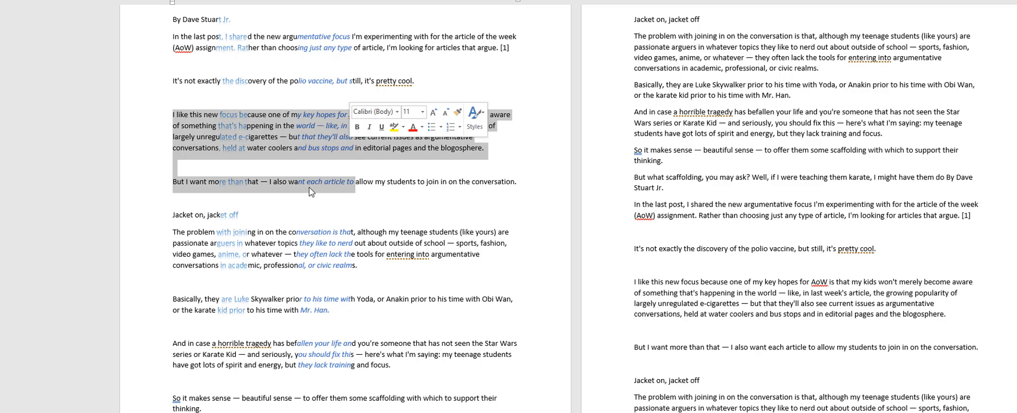
click(238, 215)
Select the first page's text from "but that they'll also" through "Jacket on, jacket off", and clear the selection.
scroll(212, 203, down, 1)
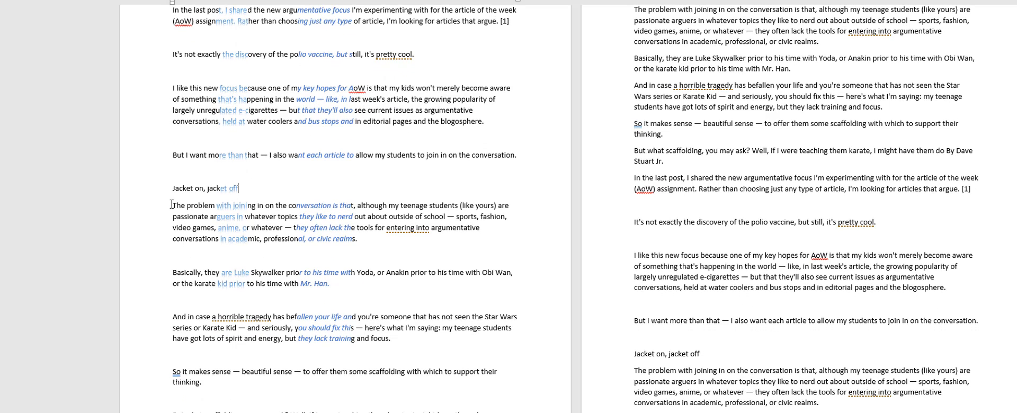
click(172, 204)
drag(288, 111, 273, 186)
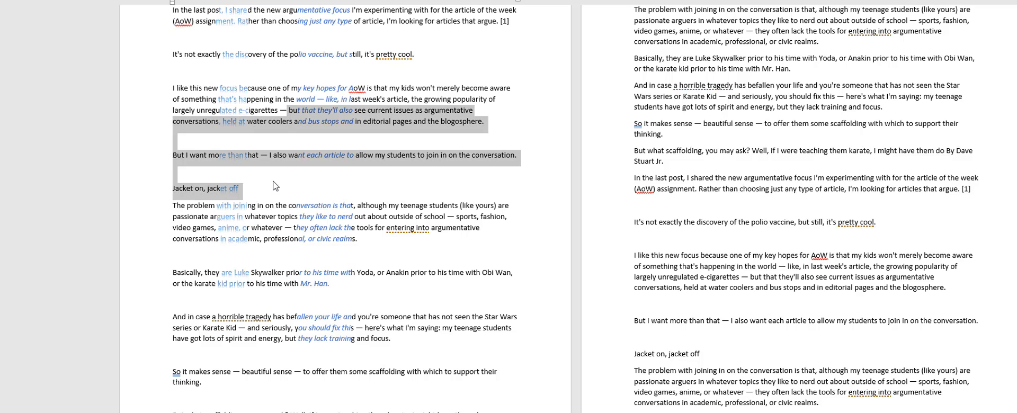
click(259, 91)
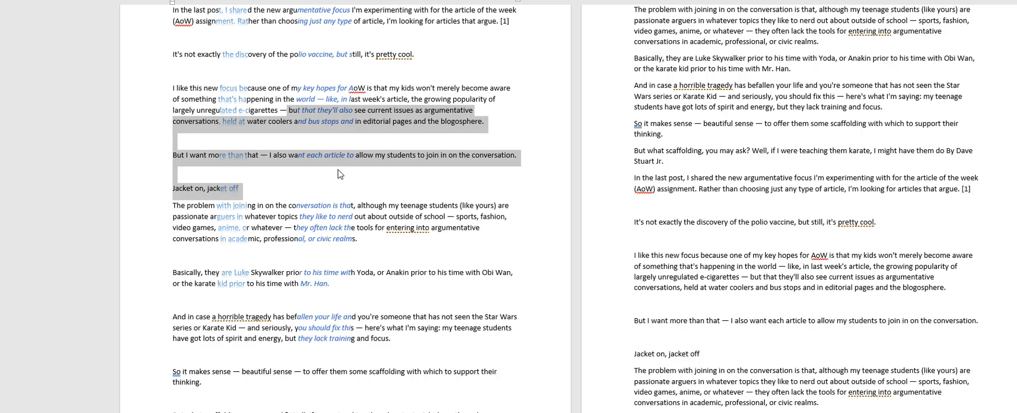
click(338, 170)
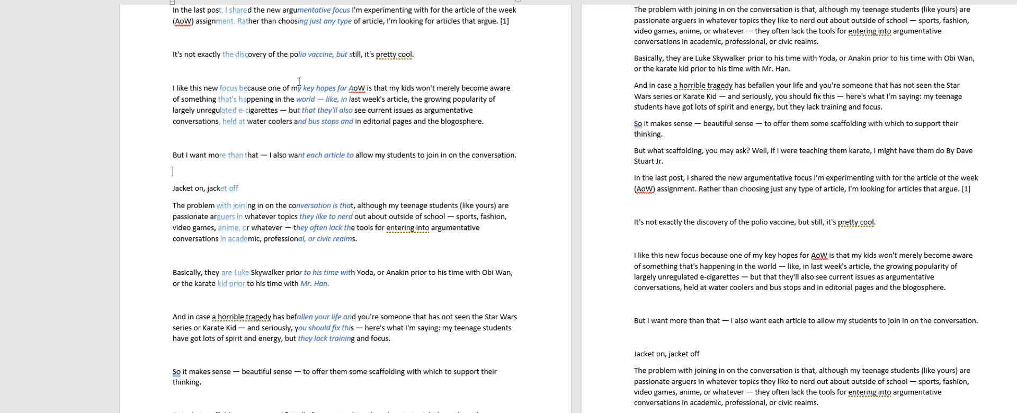
Select a vertical block of text from above "I like this new focus" down through the "And in case" paragraph, and clear it.
drag(172, 71, 227, 343)
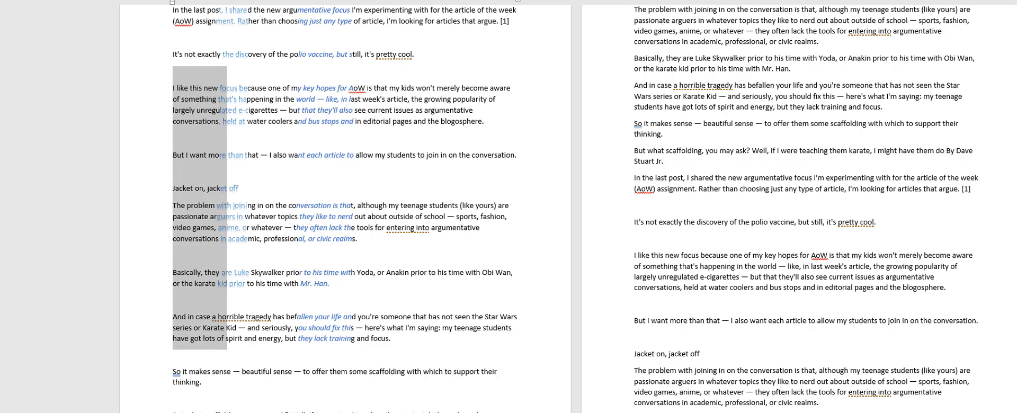
click(314, 202)
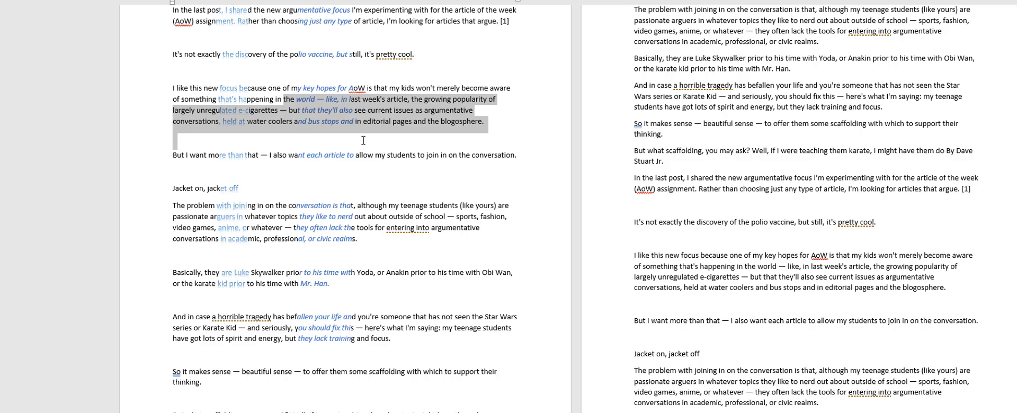
Select the line starting "largely unregulated" on the first page, then the whole "I like this new focus" paragraph.
click(335, 112)
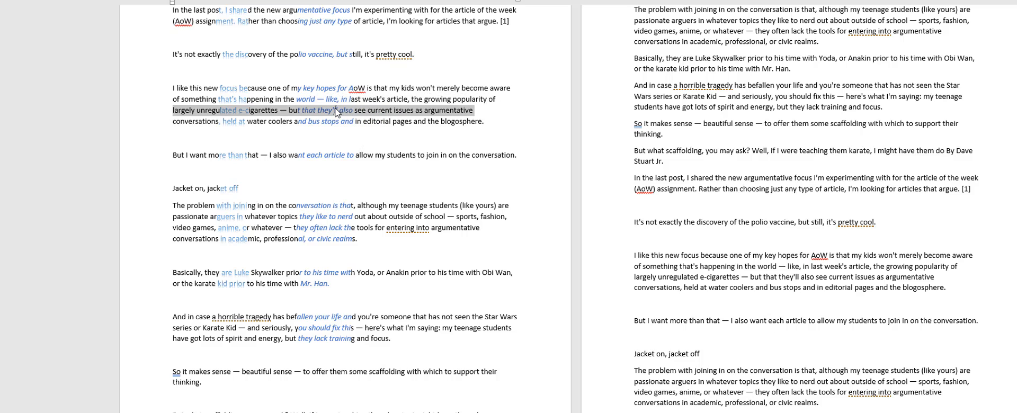
triple_click(320, 123)
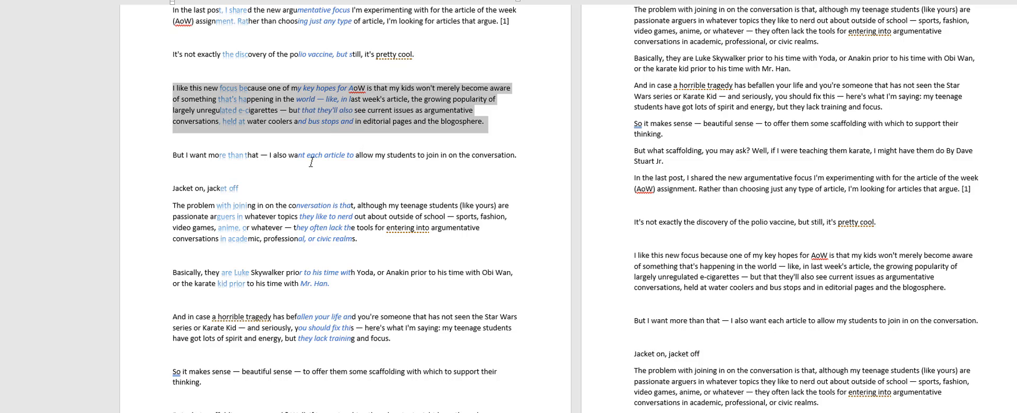
click(323, 122)
triple_click(323, 118)
triple_click(323, 118)
Select the paragraph's last line, starting "conversations, held at", and clear the selection with the cursor in the blank line below.
click(311, 121)
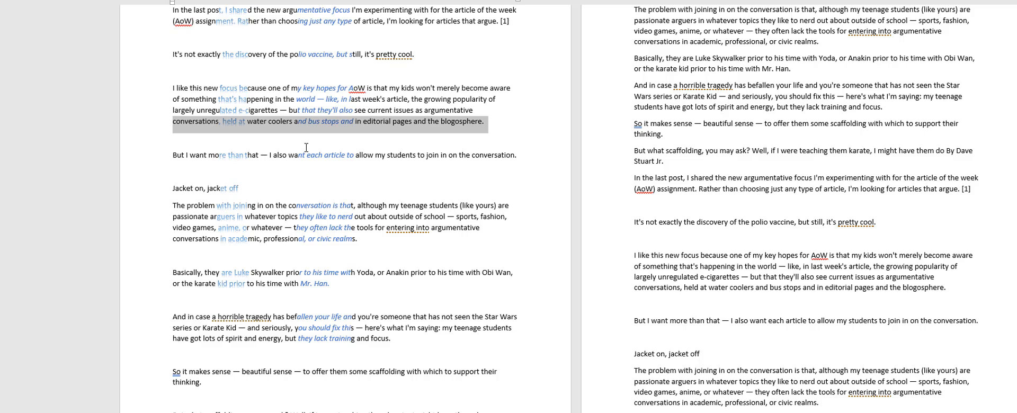
triple_click(312, 120)
click(316, 122)
click(290, 132)
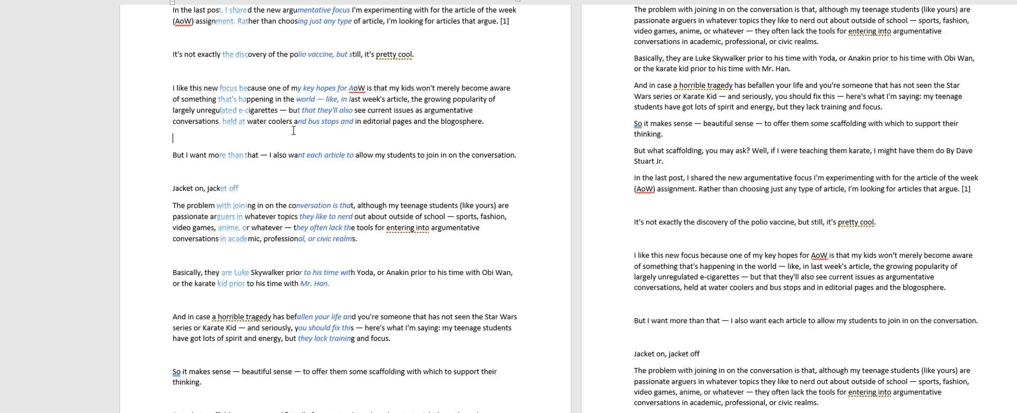
Place the cursor inside "want" in "I also want each article" and select by paragraph back to the start of "I like this new focus".
click(294, 155)
key(ctrl+shift+Up)
key(ctrl+shift+Up)
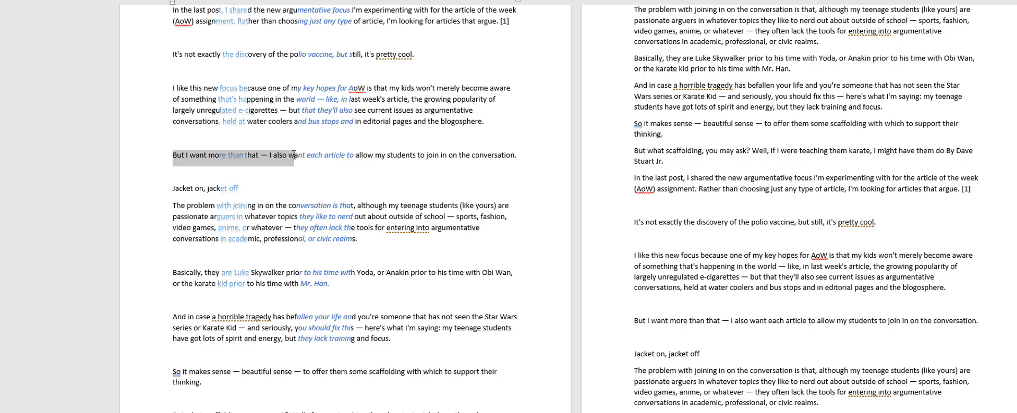
key(ctrl+shift+Up)
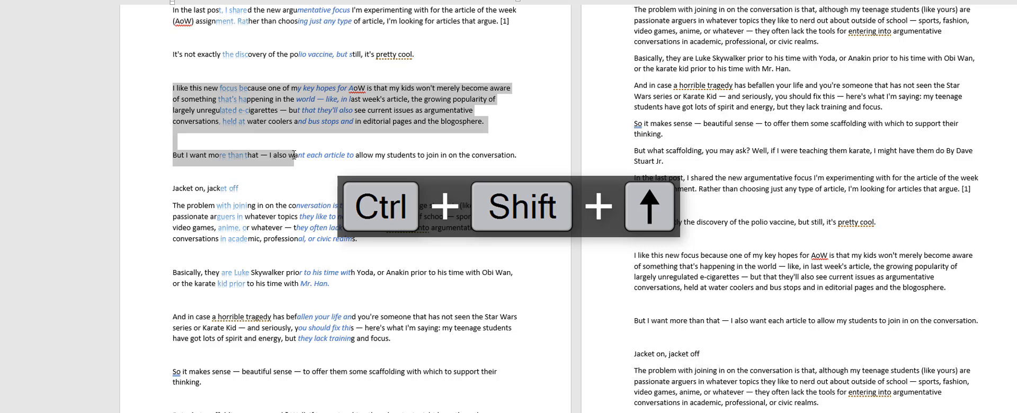
Reverse the selection paragraph by paragraph to run down through the end of the first page's "The problem with joining" paragraph.
key(ctrl+shift+Down)
key(ctrl+shift+Down)
key(ctrl+shift+Down)
key(ctrl+shift+Down)
key(ctrl+shift+Down)
key(ctrl+shift+Down)
key(ctrl+shift+Down)
key(ctrl+shift+Down)
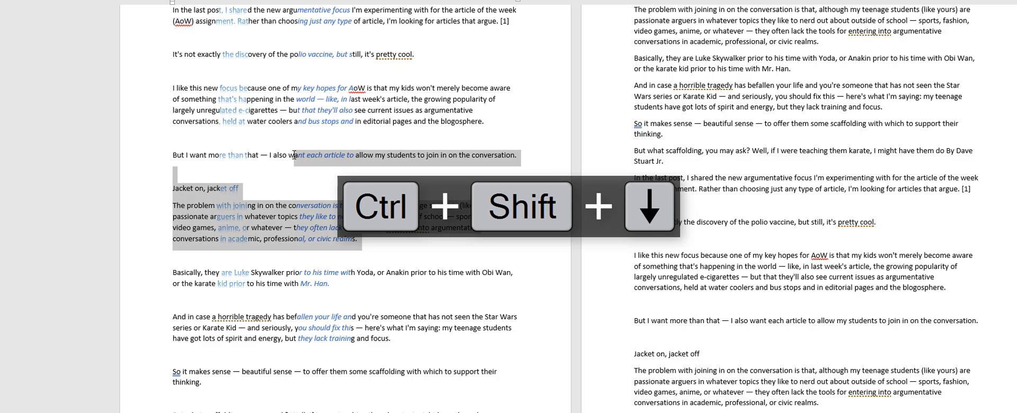
Extend the selection by paragraph up to "It's not exactly the discovery", then shrink it to the blank line above "But I want more".
key(ctrl+shift+Up)
key(ctrl+shift+Up)
key(ctrl+shift+Up)
key(ctrl+shift+Up)
key(ctrl+shift+Up)
key(ctrl+shift+Up)
key(ctrl+shift+Up)
key(ctrl+shift+Up)
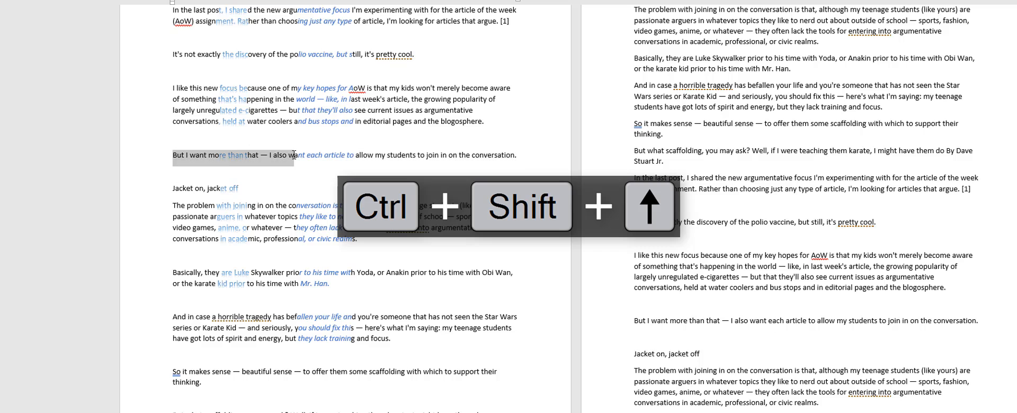
key(ctrl+shift+Up)
key(ctrl+shift+Up)
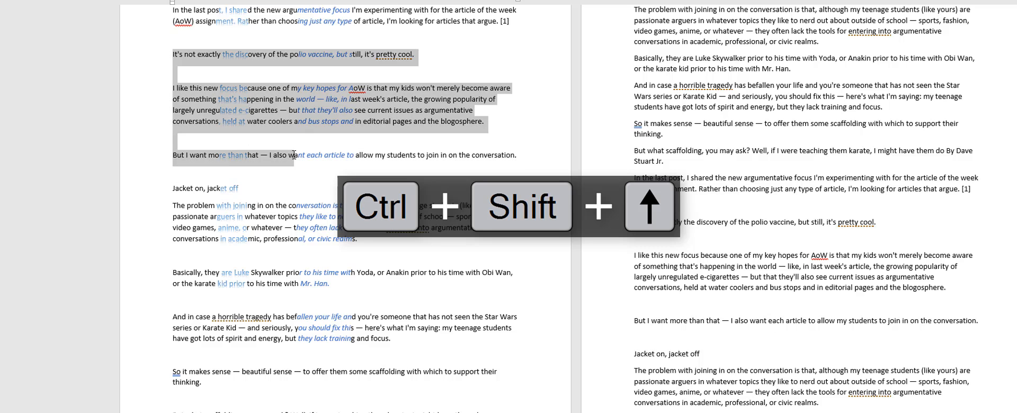
key(ctrl+shift+Down)
key(ctrl+shift+Down)
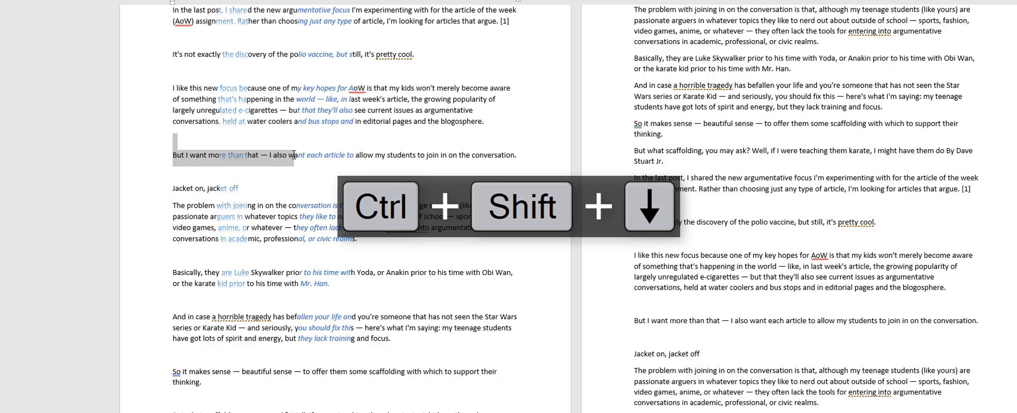
Extend the selection from inside "want" to the beginning of the visible text, then switch it to the end of the visible text.
key(ctrl+shift+alt+Page_Up)
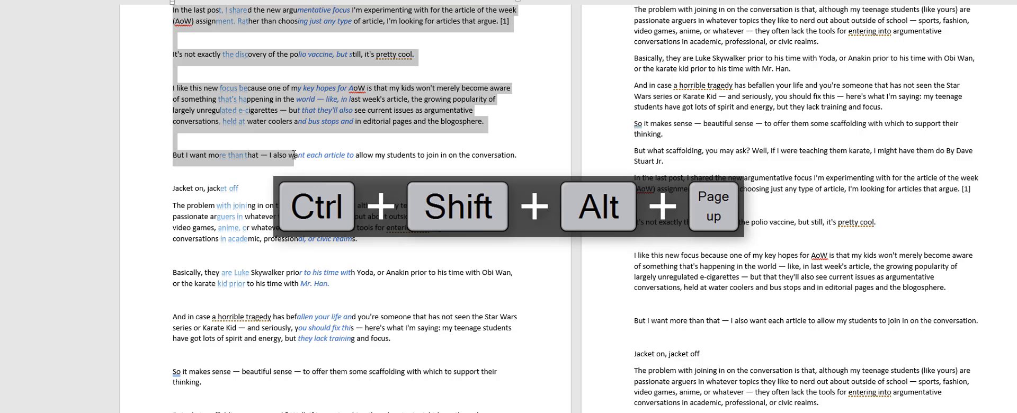
key(ctrl+shift+alt+Page_Down)
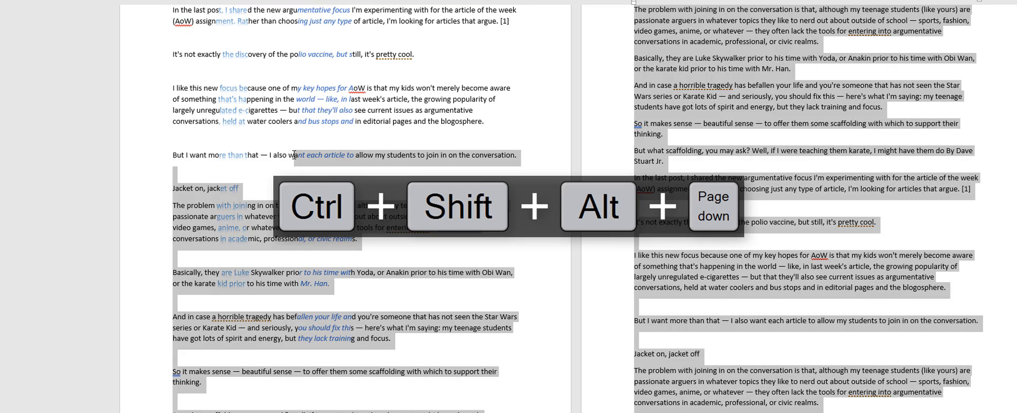